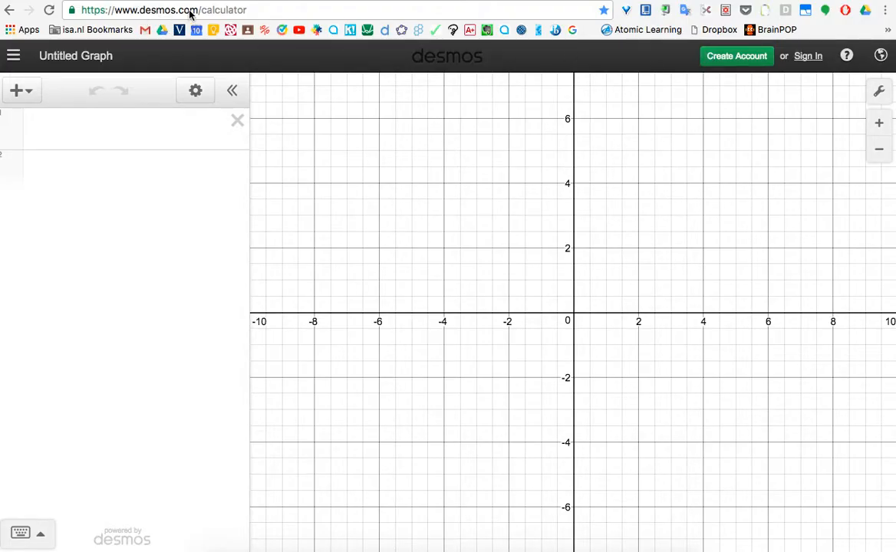
Sign in to the graphing calculator with the teacher's existing Google account
{"action": "left_click", "coordinate": [815, 56]}
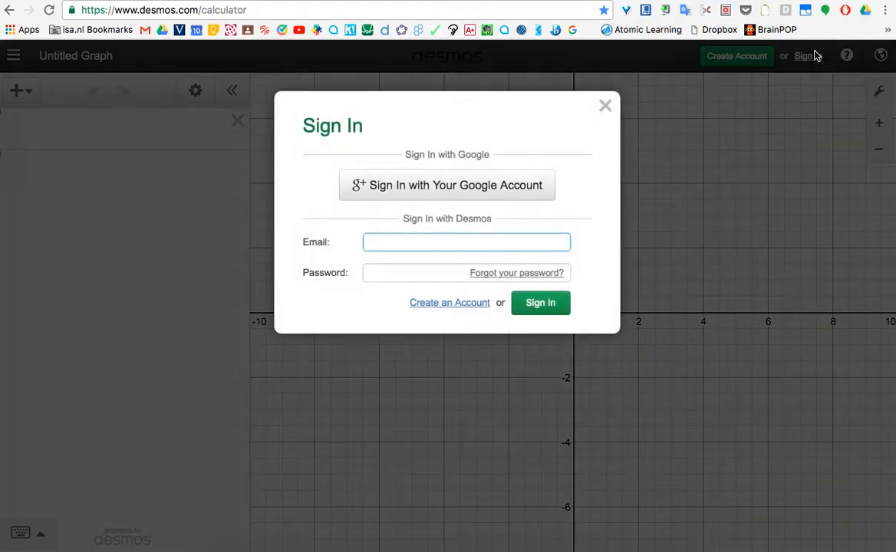
{"action": "left_click", "coordinate": [540, 182]}
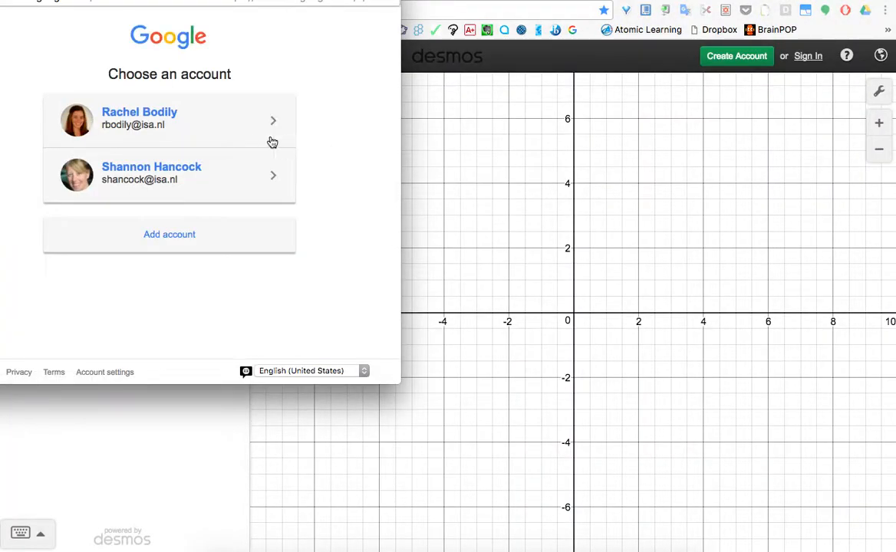
{"action": "left_click", "coordinate": [252, 139]}
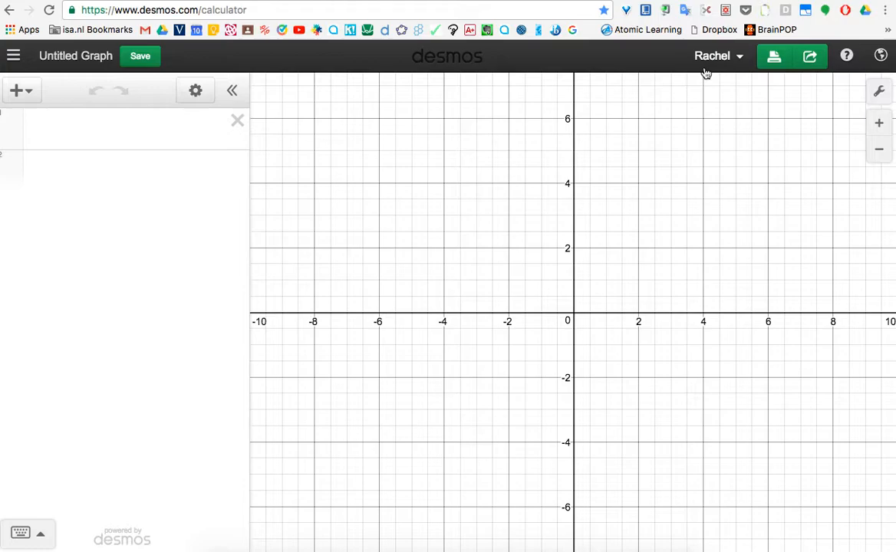
Save the untitled graph under the title "Cost of Blueberries"
{"action": "left_click", "coordinate": [84, 59]}
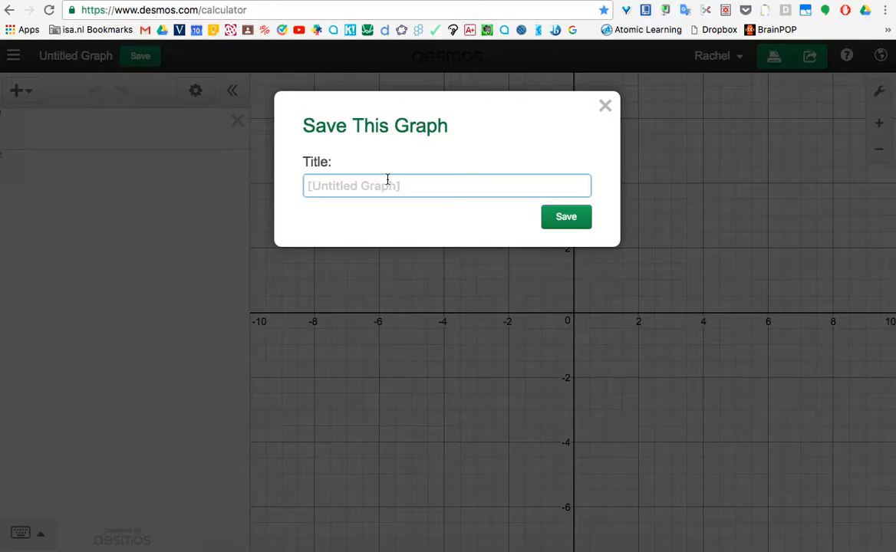
{"action": "type", "text": "we"}
{"action": "key", "text": "BackSpace"}
{"action": "key", "text": "BackSpace"}
{"action": "type", "text": "Blue"}
{"action": "key", "text": "BackSpace"}
{"action": "key", "text": "BackSpace"}
{"action": "key", "text": "BackSpace"}
{"action": "key", "text": "BackSpace"}
{"action": "type", "text": "Cost of Blueberries"}
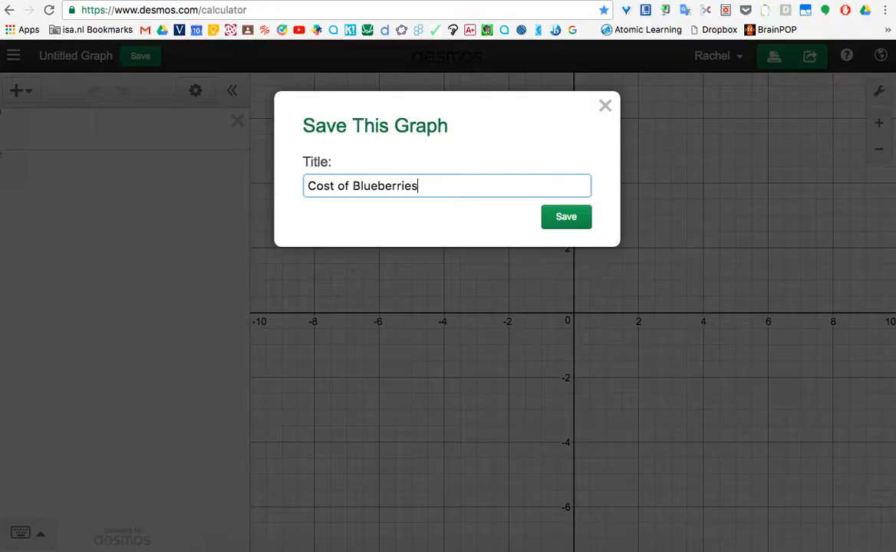
{"action": "left_click", "coordinate": [571, 216]}
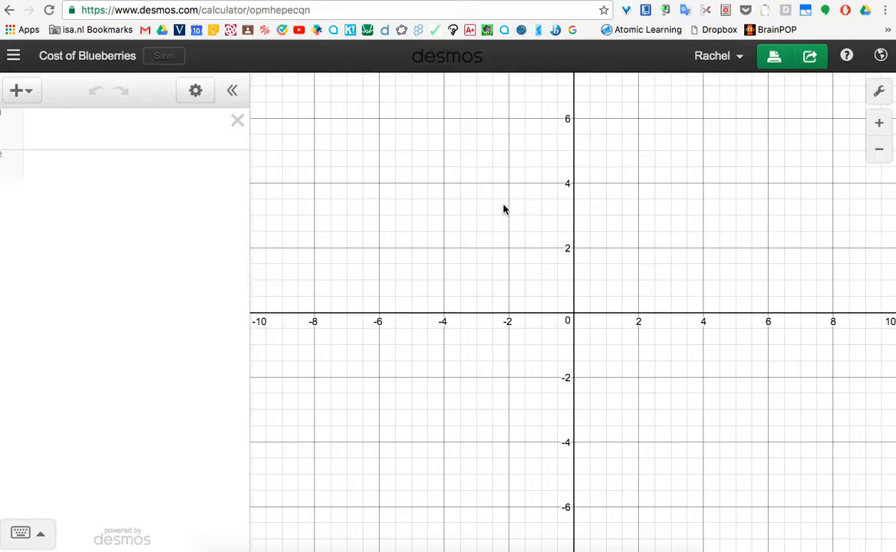
Label the graph's x-axis "Weight" and its y-axis "Cost"
{"action": "left_click", "coordinate": [881, 92]}
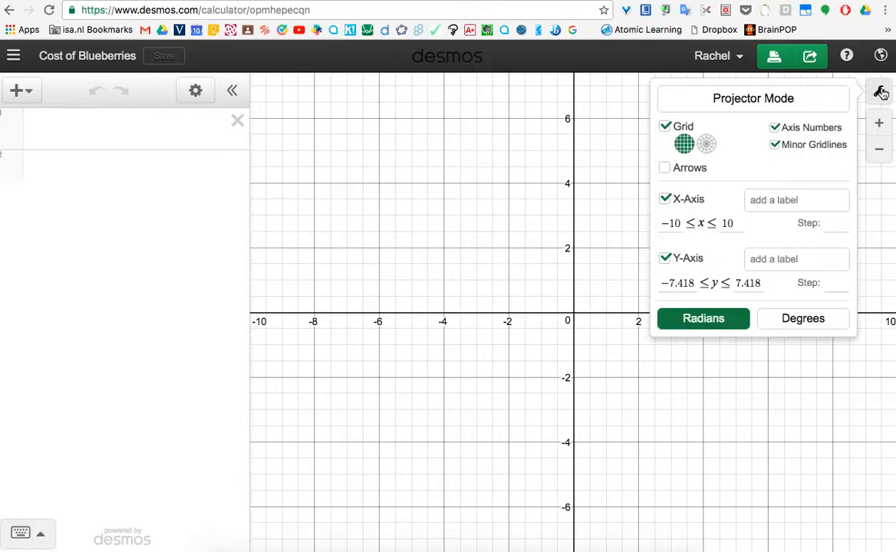
{"action": "left_click", "coordinate": [779, 200]}
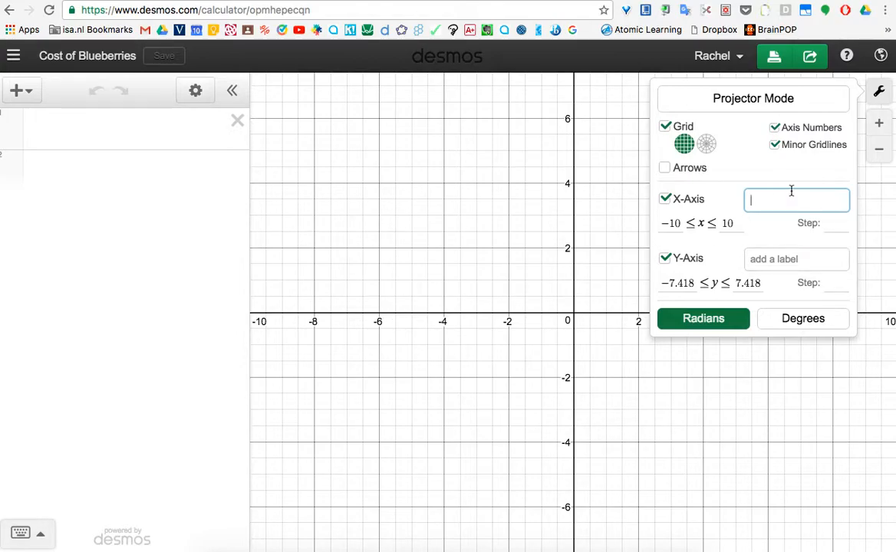
{"action": "type", "text": "Weight"}
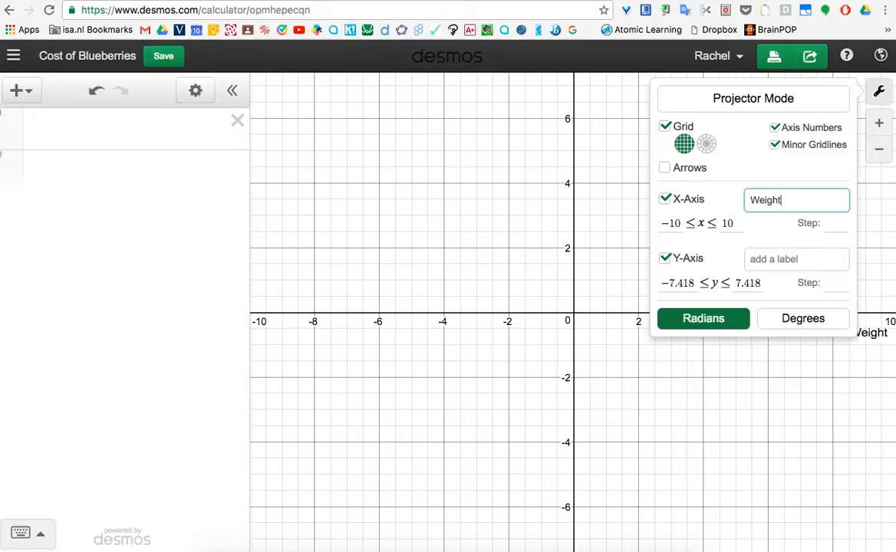
{"action": "left_click", "coordinate": [773, 259]}
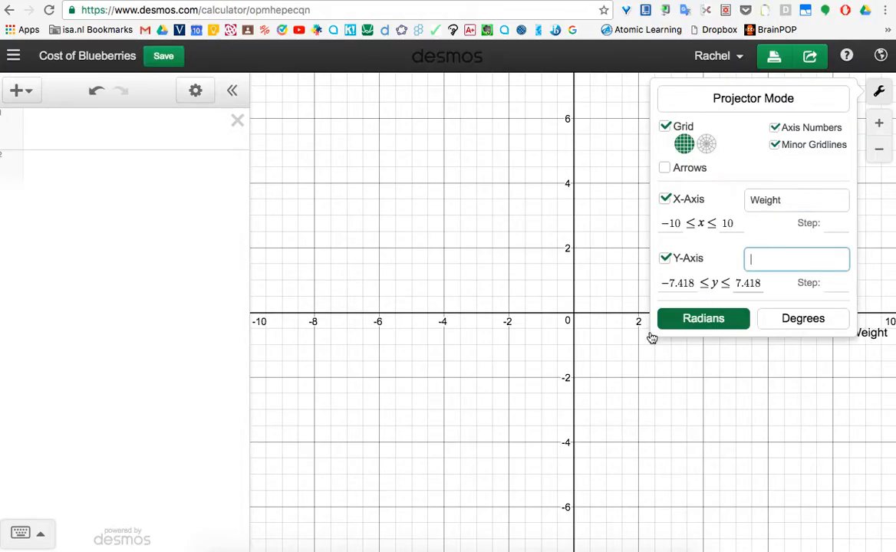
{"action": "type", "text": "Cost"}
{"action": "left_click", "coordinate": [636, 288]}
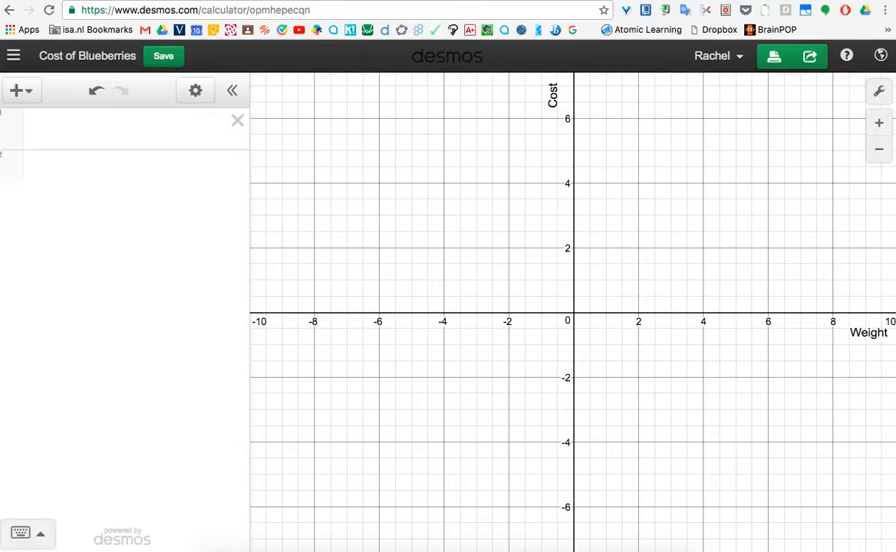
Add a table to the expression list and enter 150 and 300 as the first two x1 values
{"action": "left_click_drag", "start_coordinate": [666, 283], "coordinate": [433, 427]}
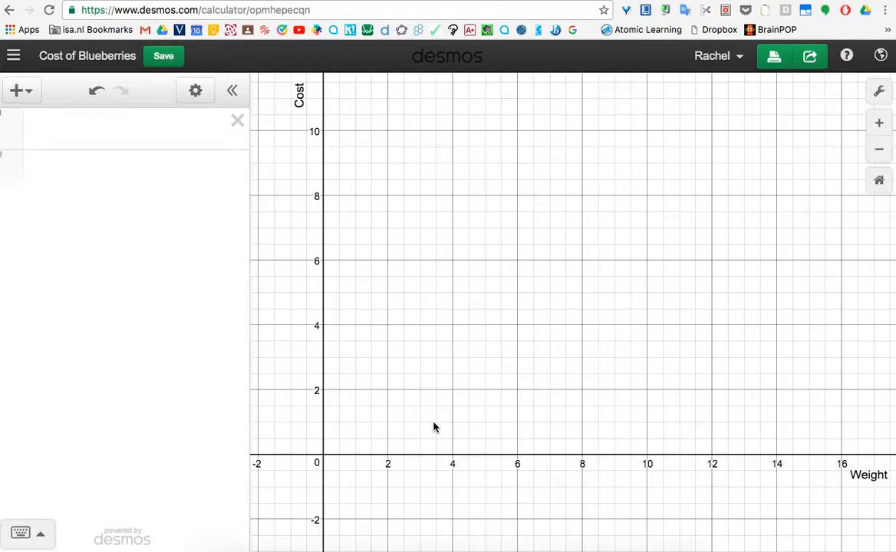
{"action": "left_click", "coordinate": [157, 140]}
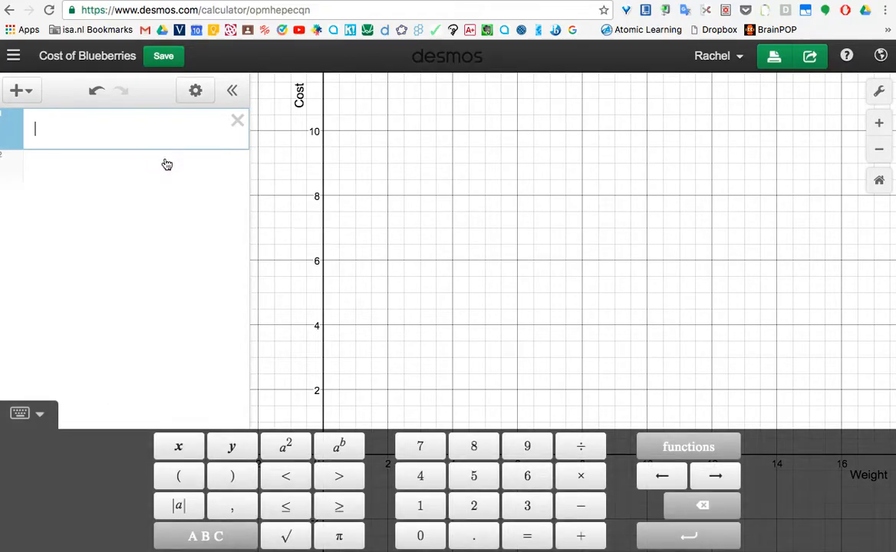
{"action": "left_click", "coordinate": [32, 92]}
{"action": "left_click", "coordinate": [47, 183]}
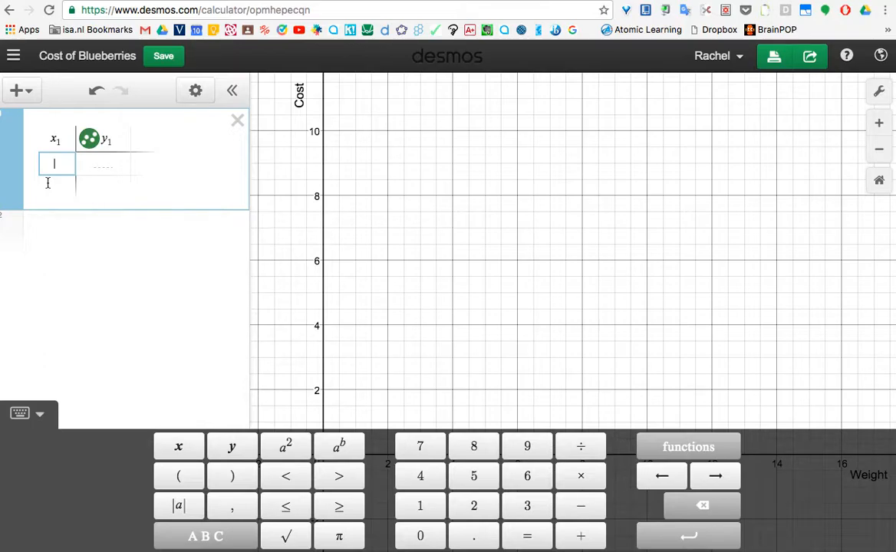
{"action": "type", "text": "150"}
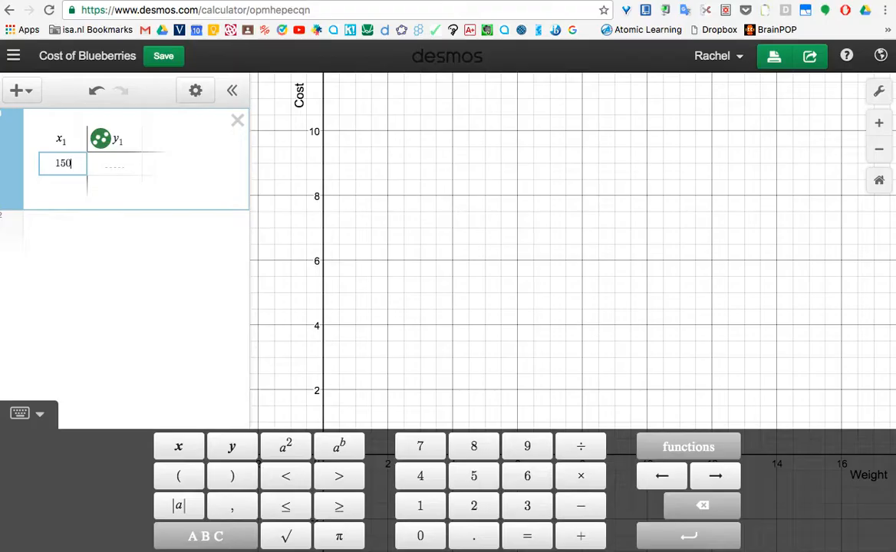
{"action": "left_click", "coordinate": [56, 186]}
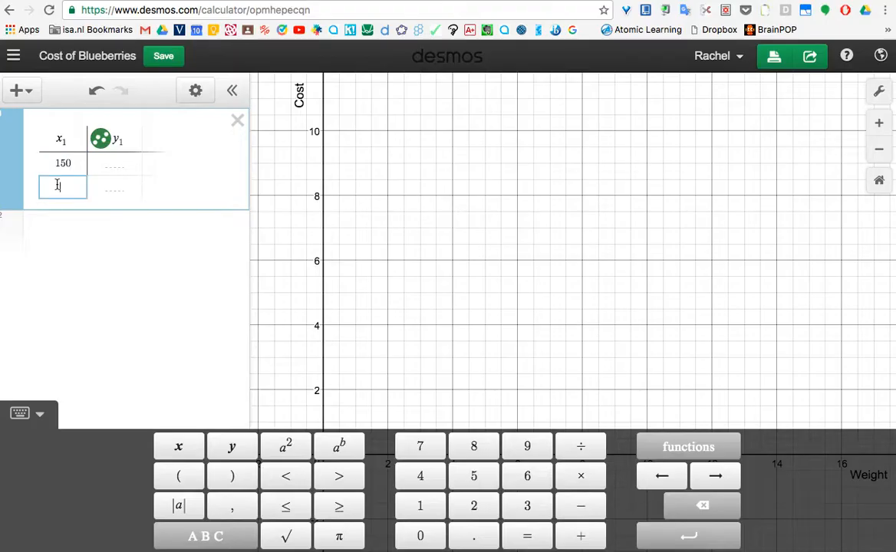
{"action": "type", "text": "300"}
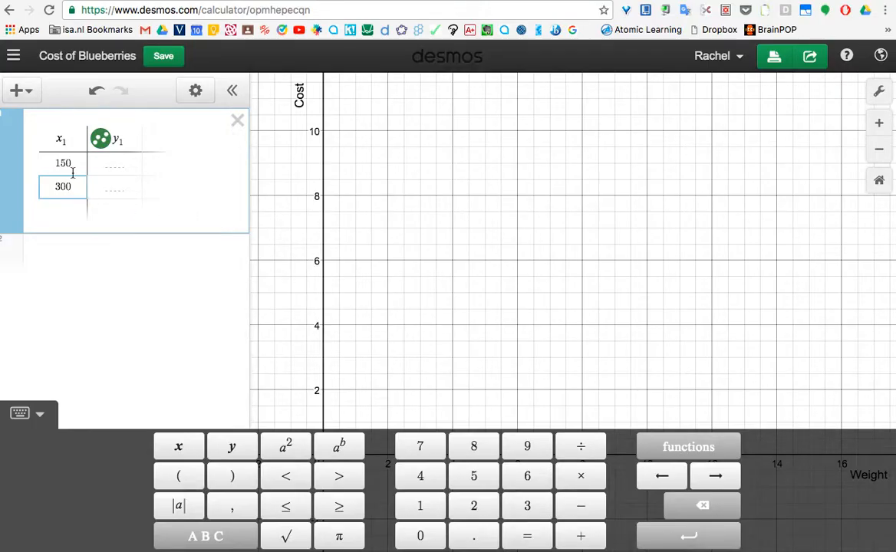
Continue the table's x1 column with the values 450, 600 and 750
{"action": "left_click_drag", "start_coordinate": [504, 314], "coordinate": [484, 246]}
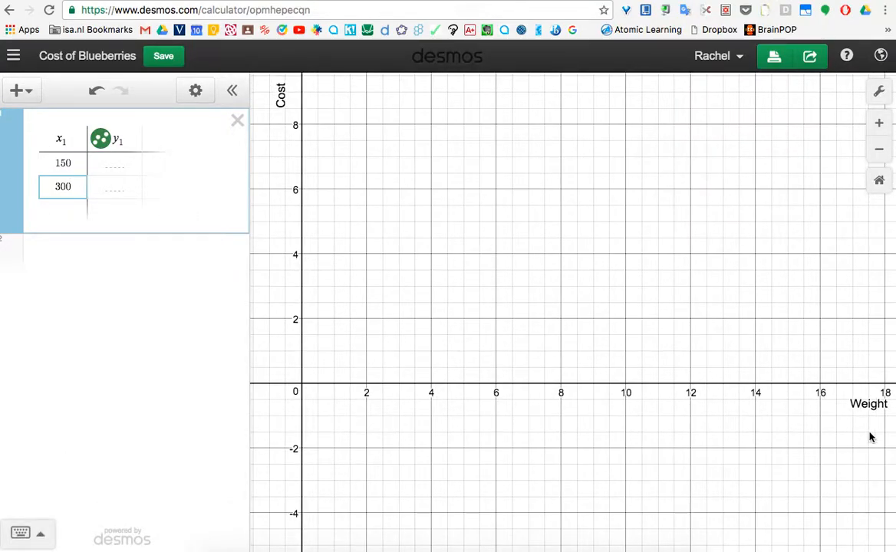
{"action": "left_click", "coordinate": [72, 208]}
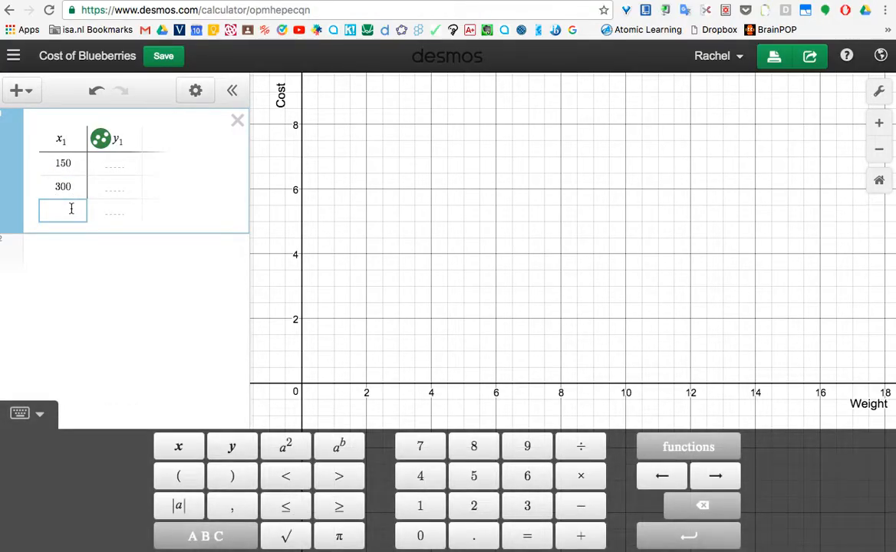
{"action": "type", "text": "450"}
{"action": "key", "text": "Return"}
{"action": "type", "text": "600"}
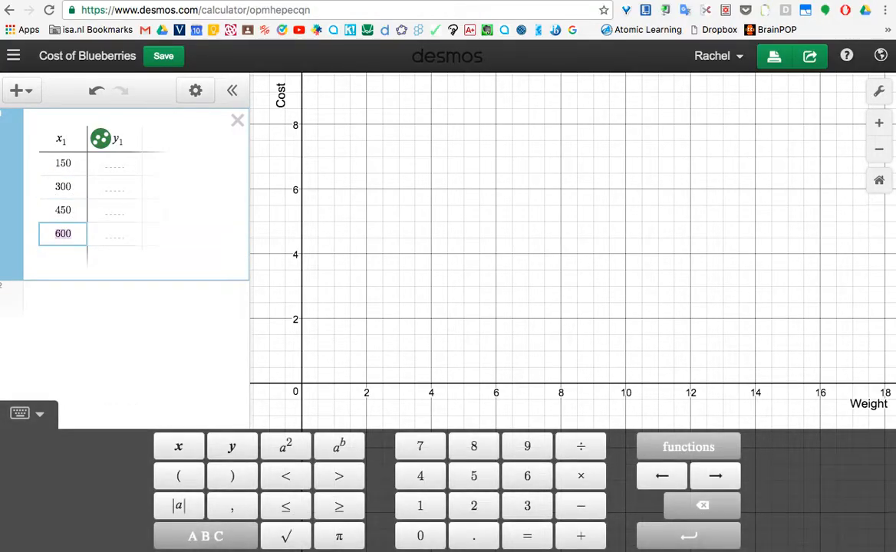
{"action": "key", "text": "Return"}
{"action": "type", "text": "750"}
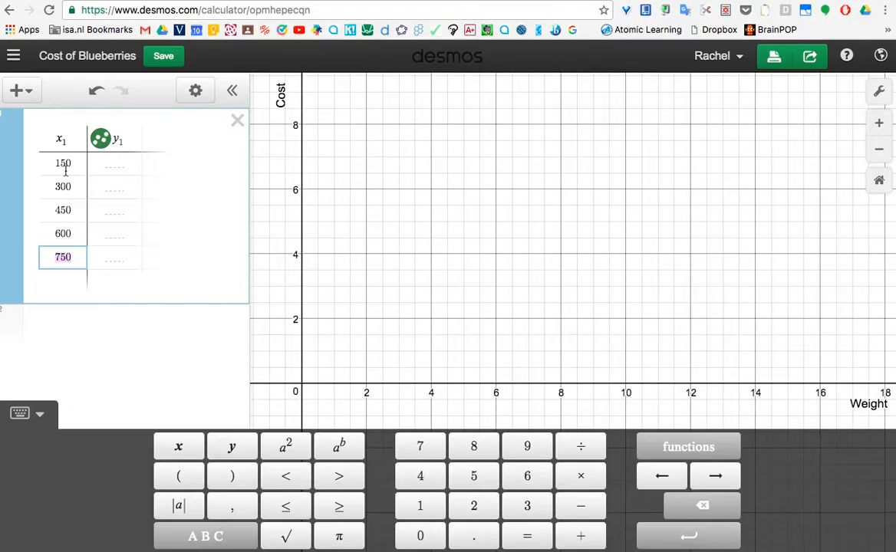
Enter 2.79 as the y1 value for x1 = 150, leaving the y1 cell for 300 empty
{"action": "left_click", "coordinate": [105, 167]}
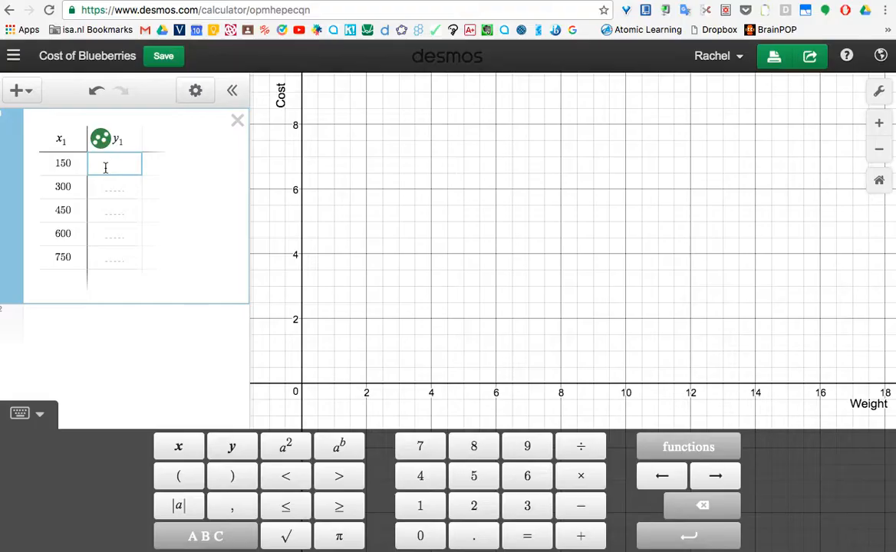
{"action": "type", "text": "2.79"}
{"action": "key", "text": "Return"}
{"action": "type", "text": "4."}
{"action": "key", "text": "BackSpace"}
{"action": "key", "text": "BackSpace"}
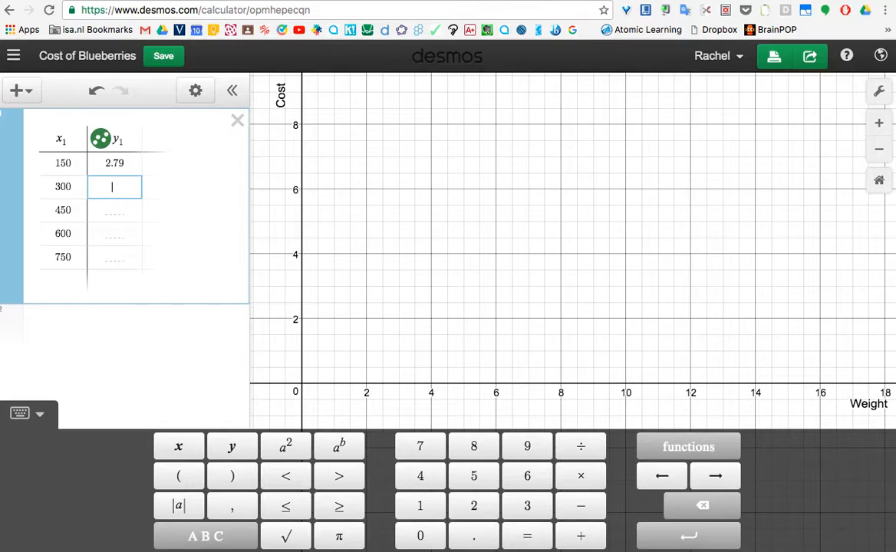
Switch to Google Drive and open the "Unit 1: Rates, Ratios and Proportions" folder in Mathematics 8
{"action": "left_click", "coordinate": [224, 1]}
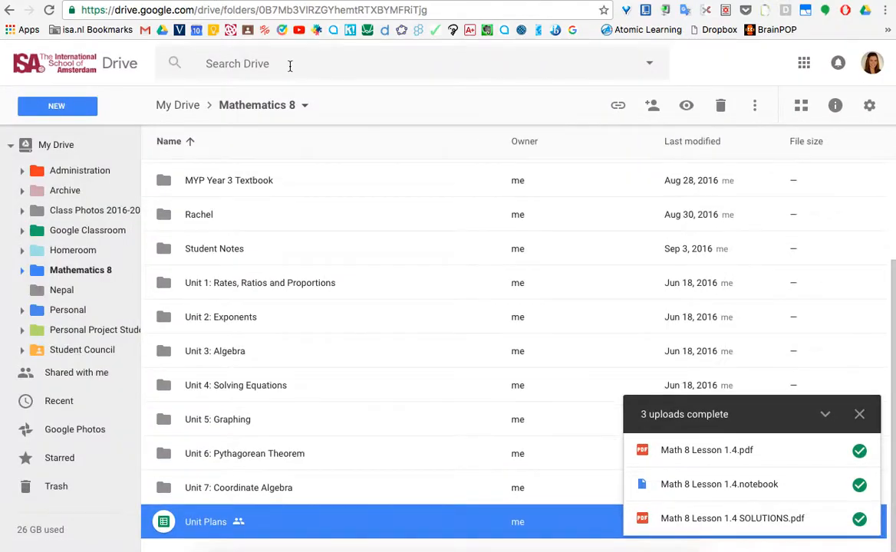
{"action": "double_click", "coordinate": [420, 284]}
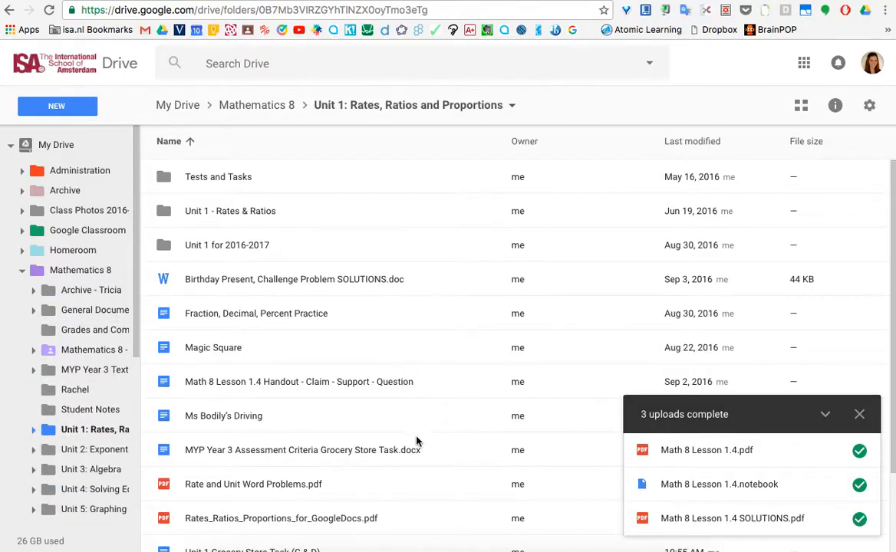
{"action": "scroll", "coordinate": [421, 451], "scroll_direction": "down", "scroll_amount": 1}
{"action": "scroll", "coordinate": [421, 450], "scroll_direction": "up", "scroll_amount": 1}
{"action": "left_click", "coordinate": [307, 64]}
{"action": "type", "text": "s"}
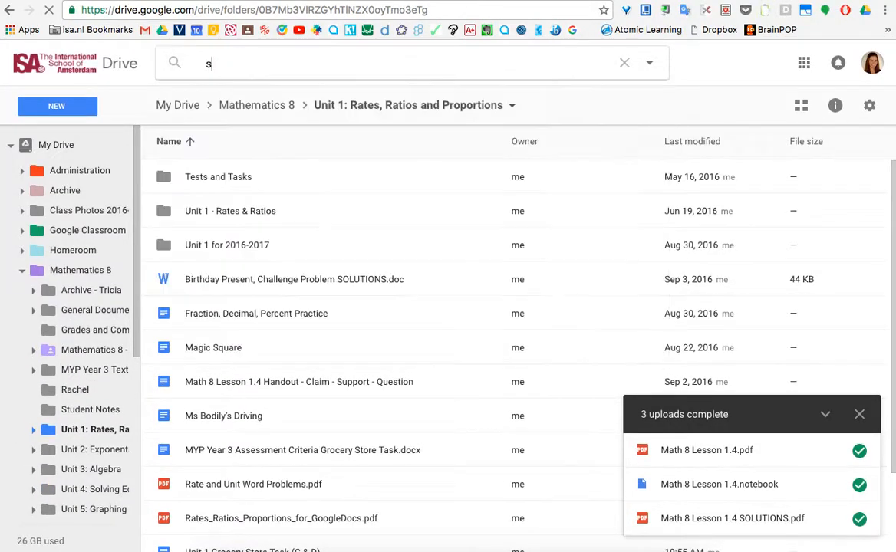
{"action": "type", "text": "olutions"}
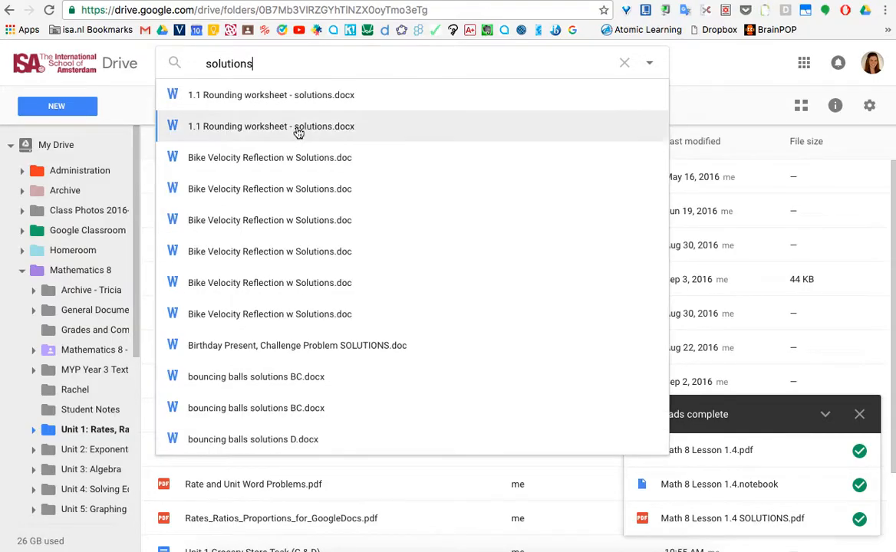
{"action": "key", "text": "BackSpace"}
{"action": "key", "text": "BackSpace"}
{"action": "key", "text": "BackSpace"}
{"action": "key", "text": "BackSpace"}
{"action": "key", "text": "BackSpace"}
{"action": "key", "text": "BackSpace"}
{"action": "key", "text": "BackSpace"}
{"action": "key", "text": "BackSpace"}
{"action": "key", "text": "BackSpace"}
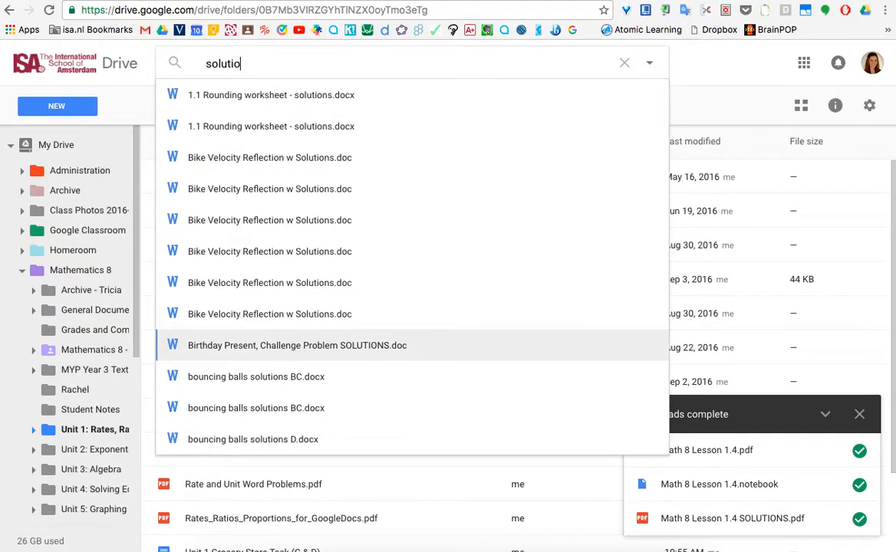
{"action": "type", "text": "c"}
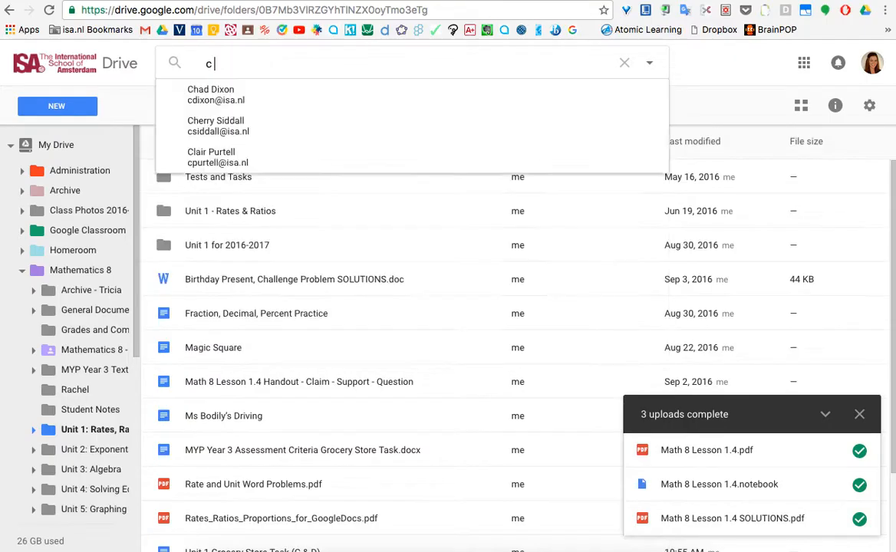
{"action": "type", "text": " & D solutions"}
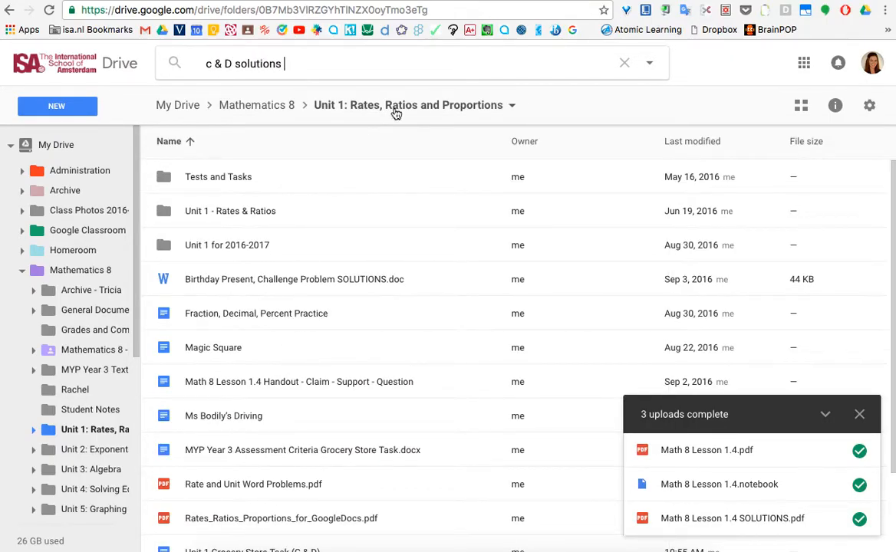
{"action": "left_click_drag", "start_coordinate": [285, 64], "coordinate": [175, 61]}
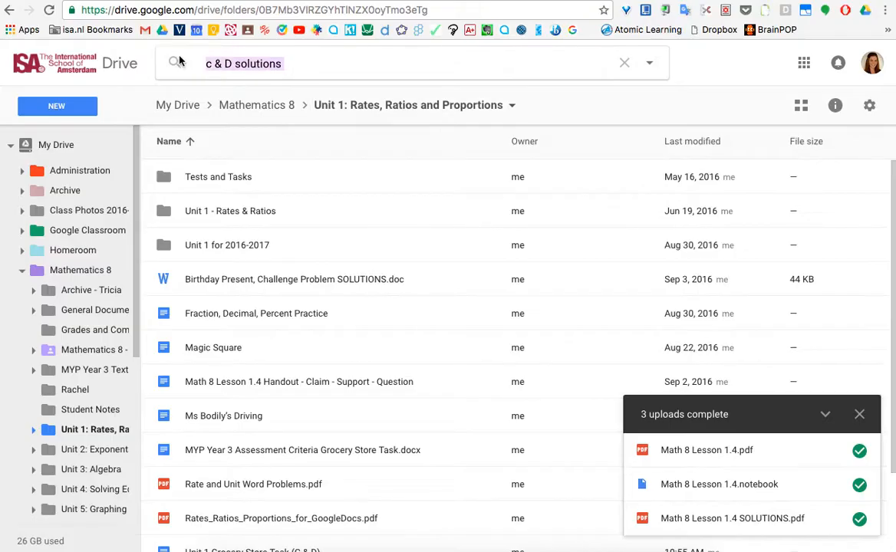
{"action": "key", "text": "BackSpace"}
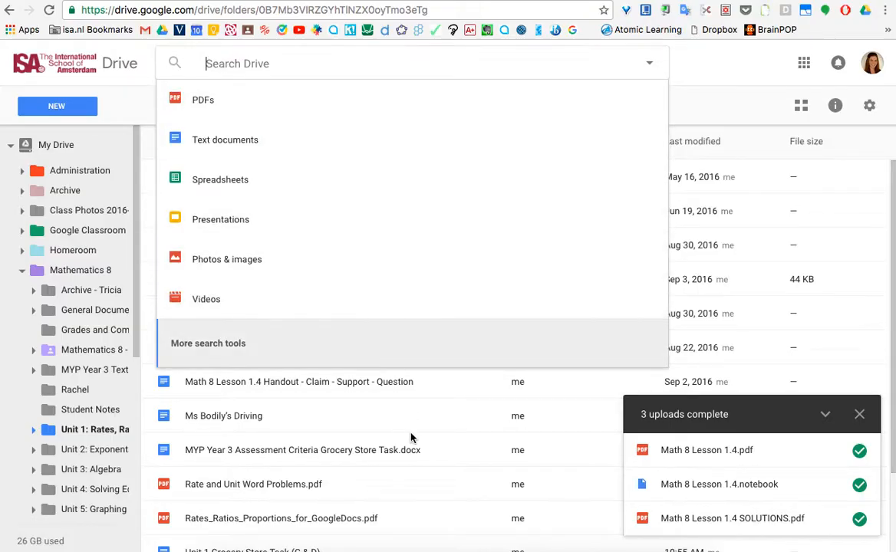
{"action": "left_click", "coordinate": [410, 438]}
Open the "Unit 1 Grocery Store Task (C & D) SOLUTIONS" document and go to its product comparison section
{"action": "scroll", "coordinate": [460, 356], "scroll_direction": "down", "scroll_amount": 2}
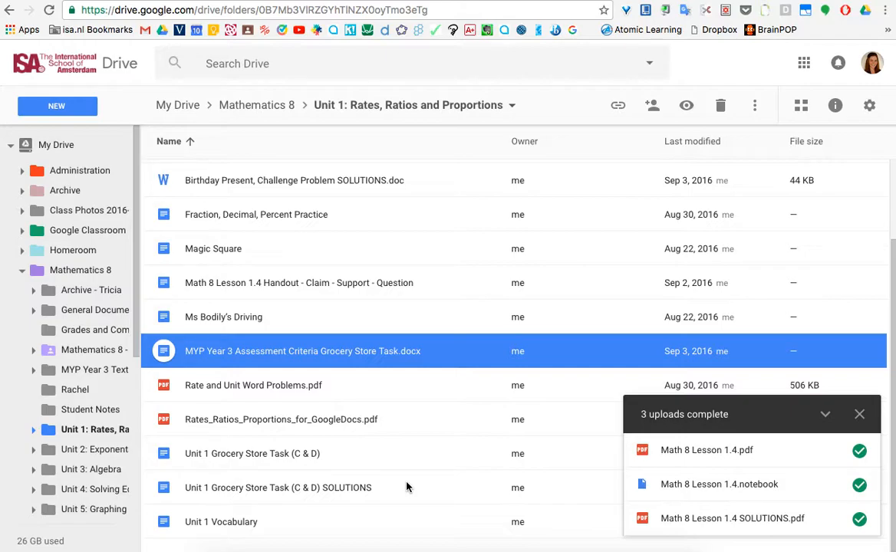
{"action": "double_click", "coordinate": [324, 489]}
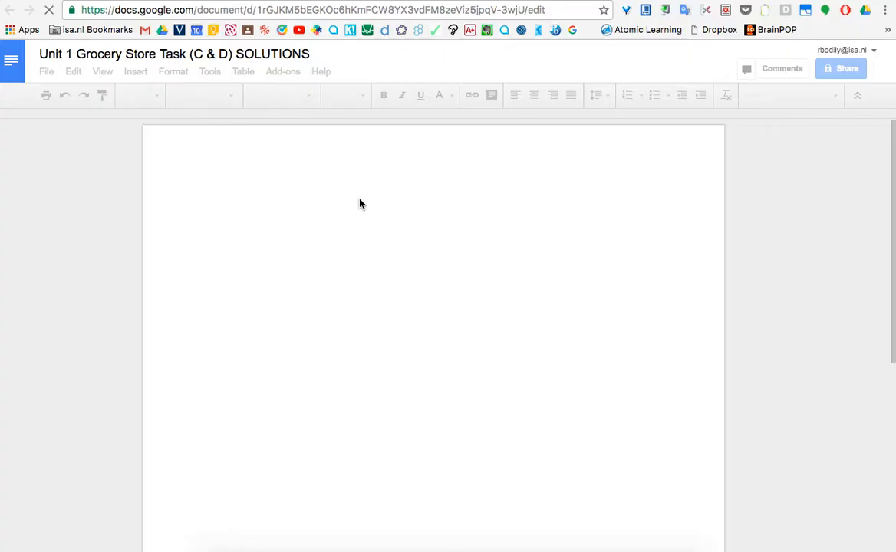
{"action": "scroll", "coordinate": [359, 199], "scroll_direction": "down", "scroll_amount": 5}
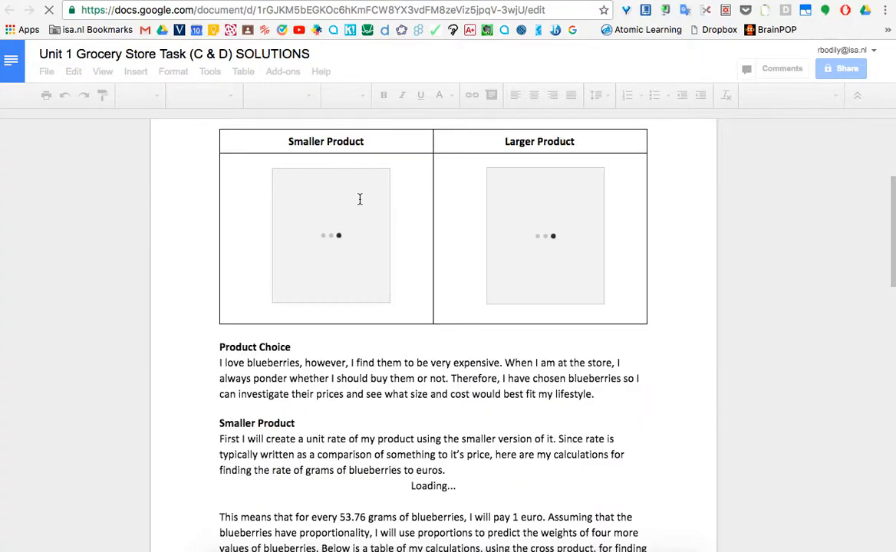
Examine the Predicted Costs Table and the Blueberries Graph in the solutions document
{"action": "scroll", "coordinate": [359, 200], "scroll_direction": "down", "scroll_amount": 1}
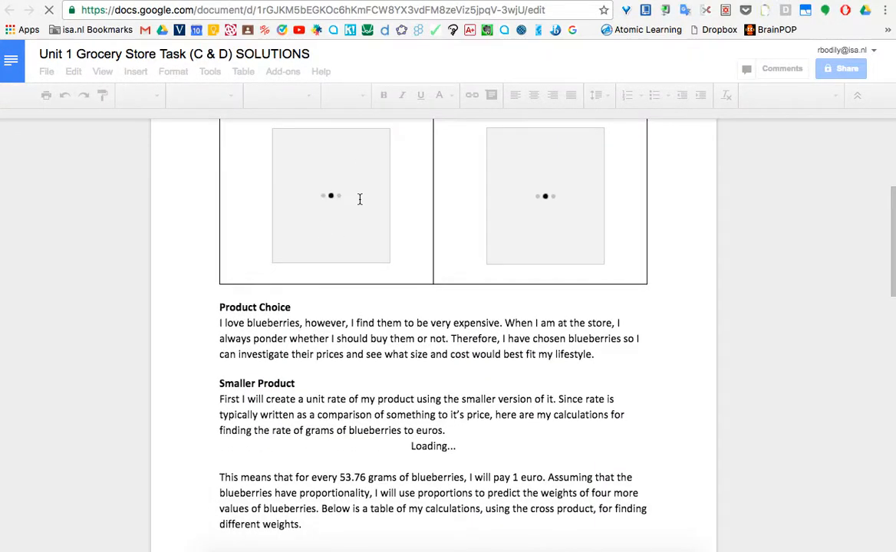
{"action": "scroll", "coordinate": [359, 200], "scroll_direction": "down", "scroll_amount": 3}
{"action": "scroll", "coordinate": [360, 199], "scroll_direction": "down", "scroll_amount": 5}
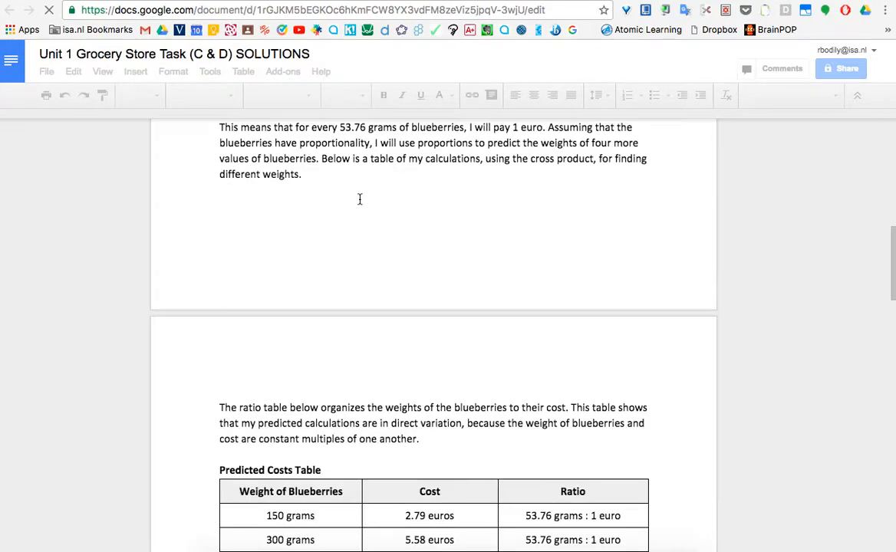
{"action": "scroll", "coordinate": [360, 200], "scroll_direction": "down", "scroll_amount": 2}
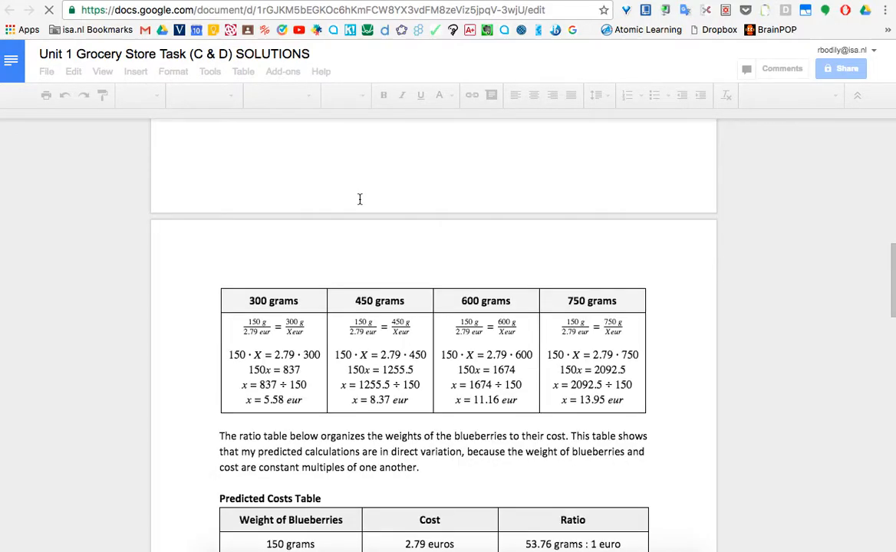
{"action": "scroll", "coordinate": [360, 199], "scroll_direction": "down", "scroll_amount": 3}
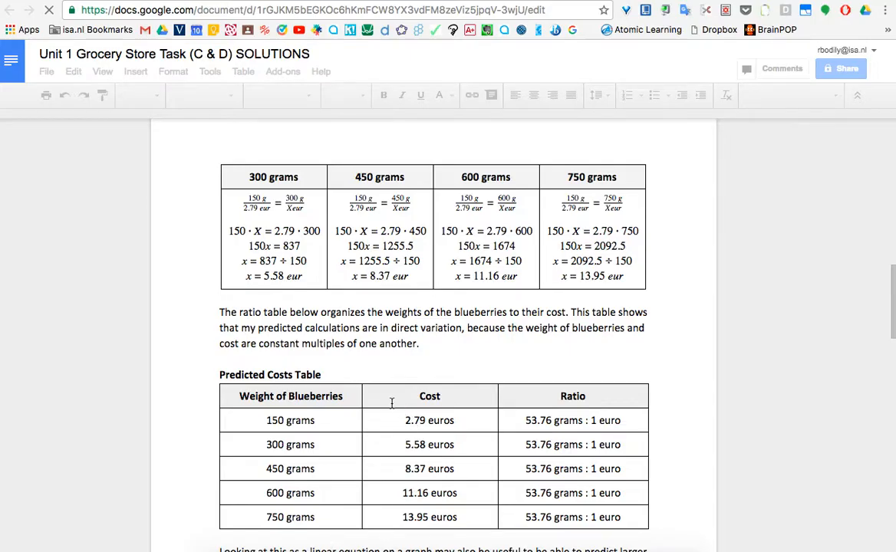
{"action": "scroll", "coordinate": [391, 403], "scroll_direction": "down", "scroll_amount": 3}
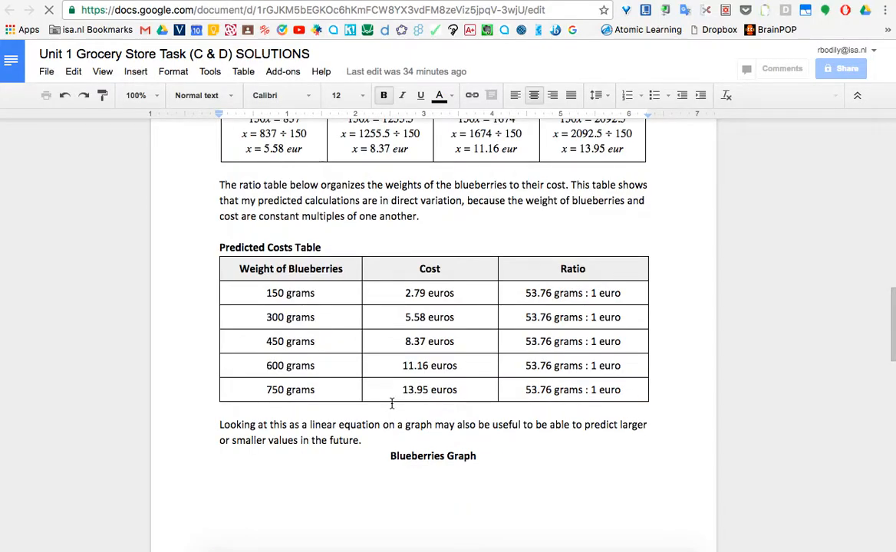
{"action": "scroll", "coordinate": [421, 335], "scroll_direction": "down", "scroll_amount": 4}
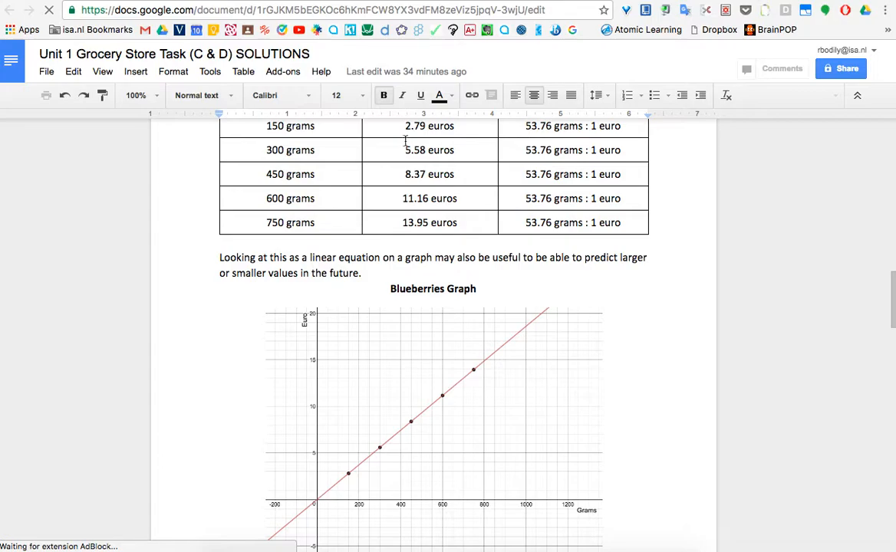
{"action": "scroll", "coordinate": [415, 150], "scroll_direction": "up", "scroll_amount": 3}
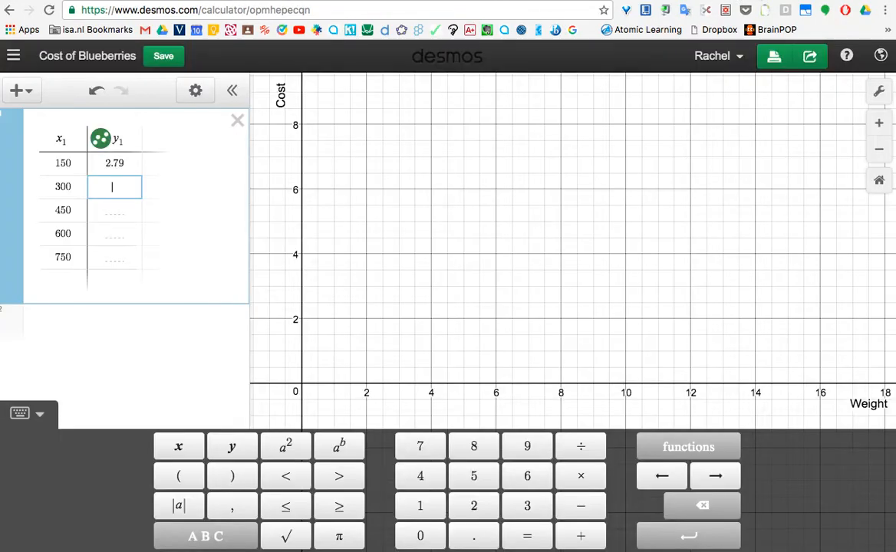
In the Desmos table, enter the y1 values 5.58 for x1 = 300 and 8.37 for x1 = 450
{"action": "type", "text": "5.58"}
{"action": "left_click", "coordinate": [115, 215]}
{"action": "type", "text": "8.37"}
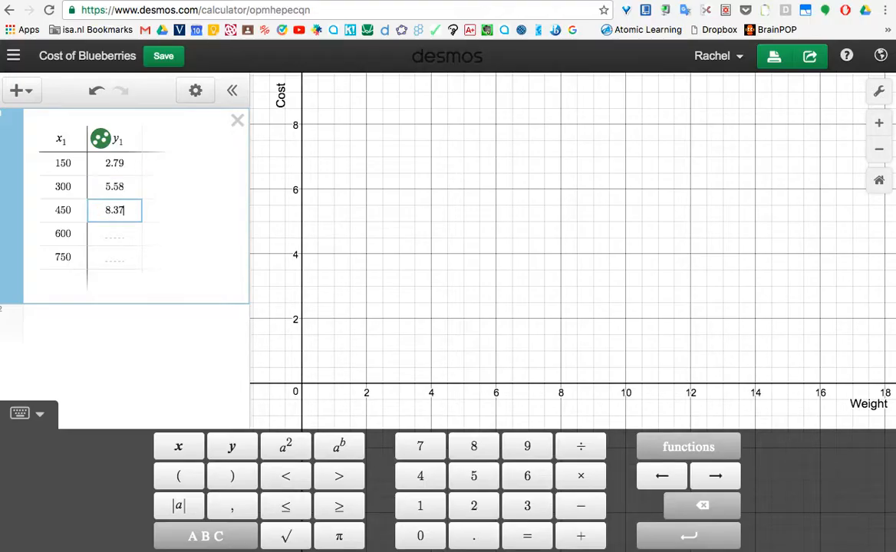
{"action": "left_click", "coordinate": [111, 234]}
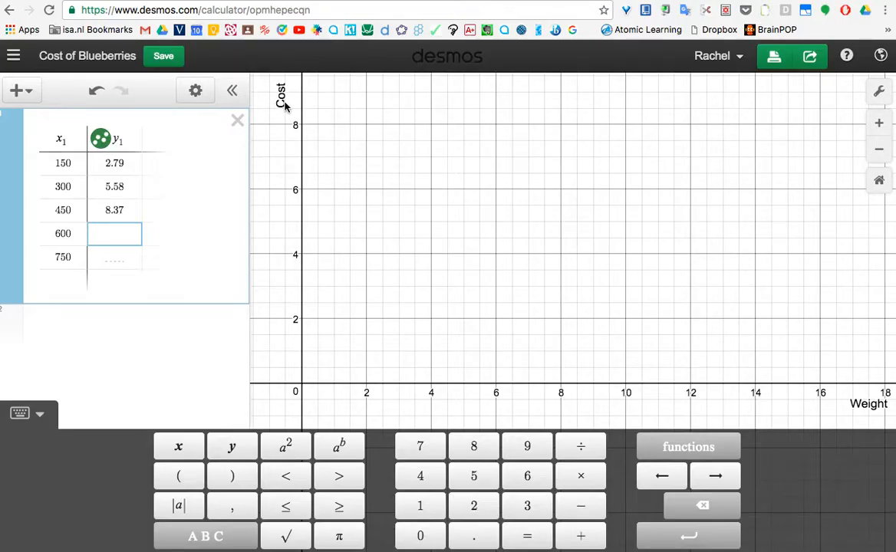
Extend the y-axis label to "Cost in Euros" in the graph settings
{"action": "left_click", "coordinate": [880, 91]}
{"action": "left_click", "coordinate": [787, 253]}
{"action": "type", "text": "in Euros"}
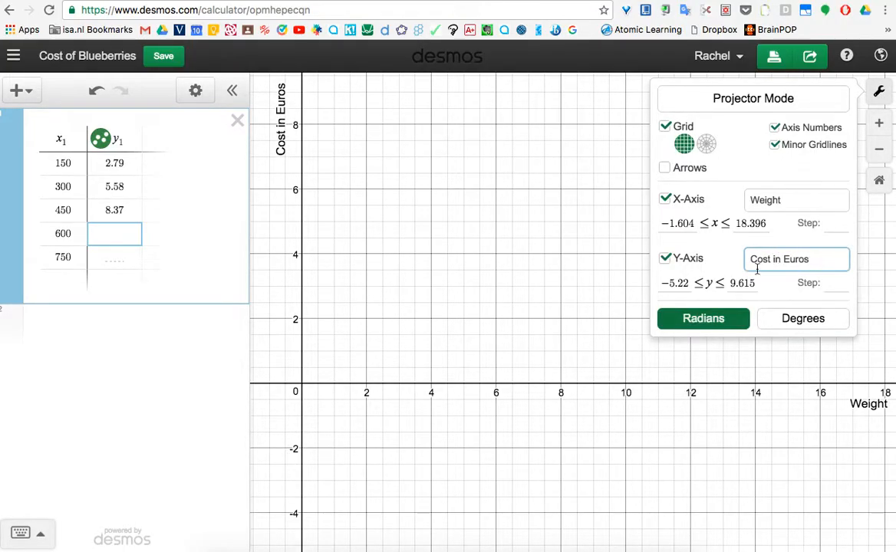
{"action": "left_click", "coordinate": [581, 329]}
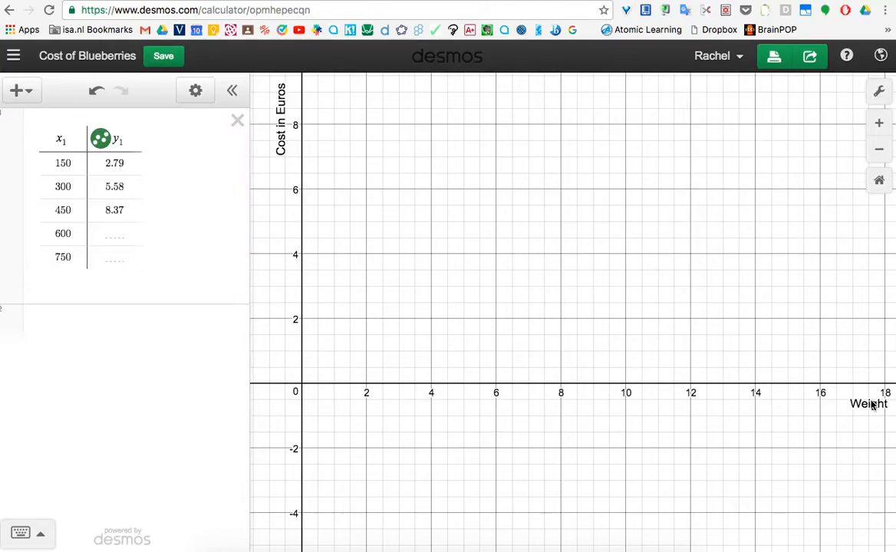
Extend the x-axis label to "Weight in Grams" in the graph settings
{"action": "left_click", "coordinate": [880, 91]}
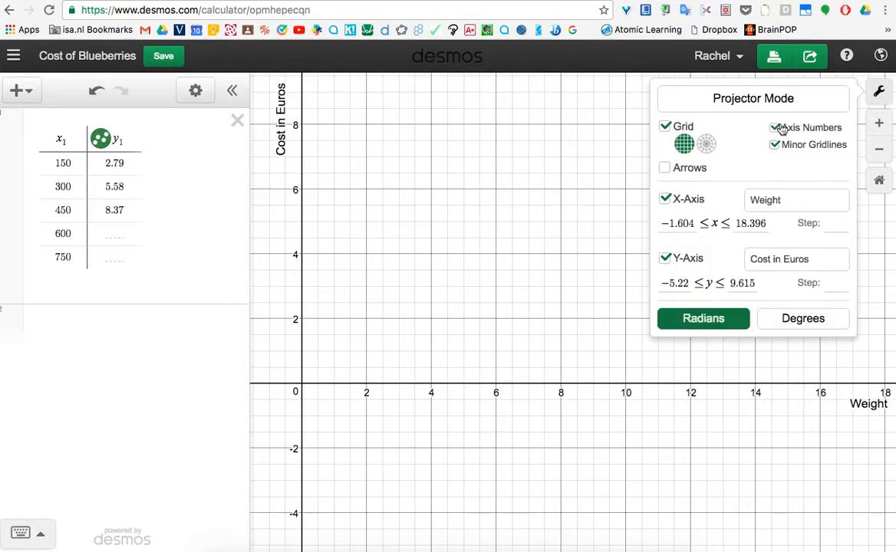
{"action": "left_click", "coordinate": [791, 193]}
{"action": "type", "text": "in Grma"}
{"action": "type", "text": "ams"}
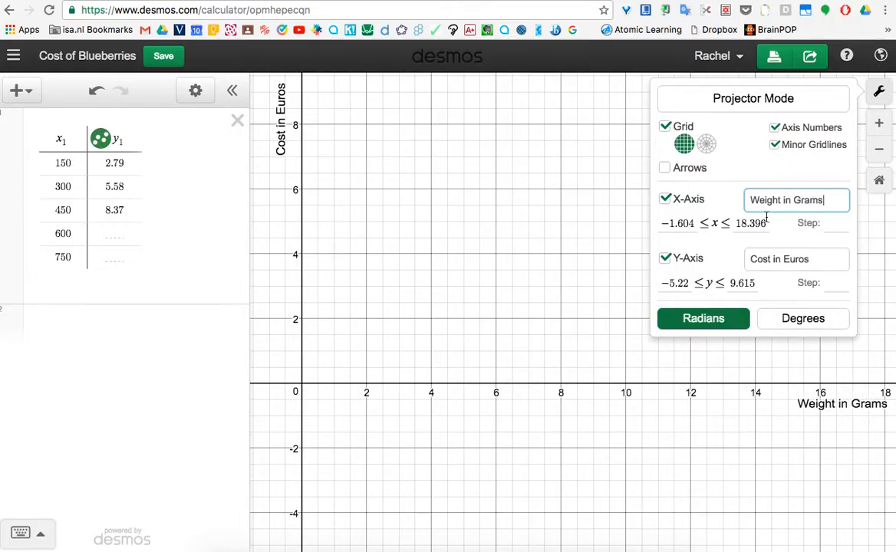
{"action": "left_click", "coordinate": [590, 341]}
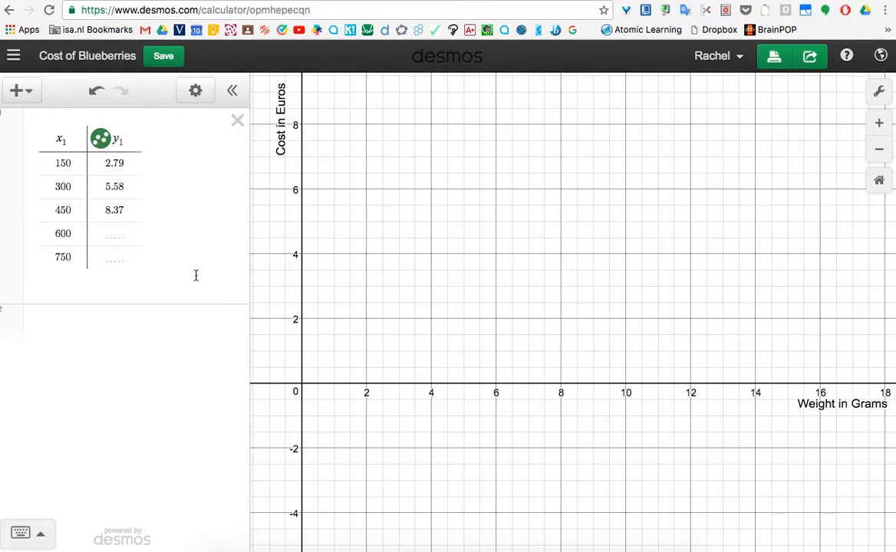
Check the remaining costs in the solutions document and enter y1 values 11.16 for x1 = 600 and 13.95 for x1 = 750
{"action": "left_click", "coordinate": [127, 234]}
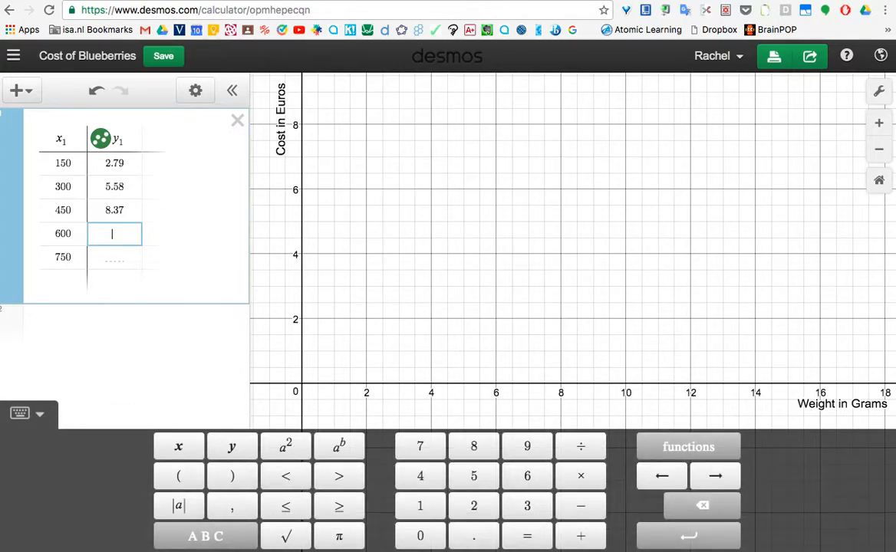
{"action": "left_click", "coordinate": [353, 0]}
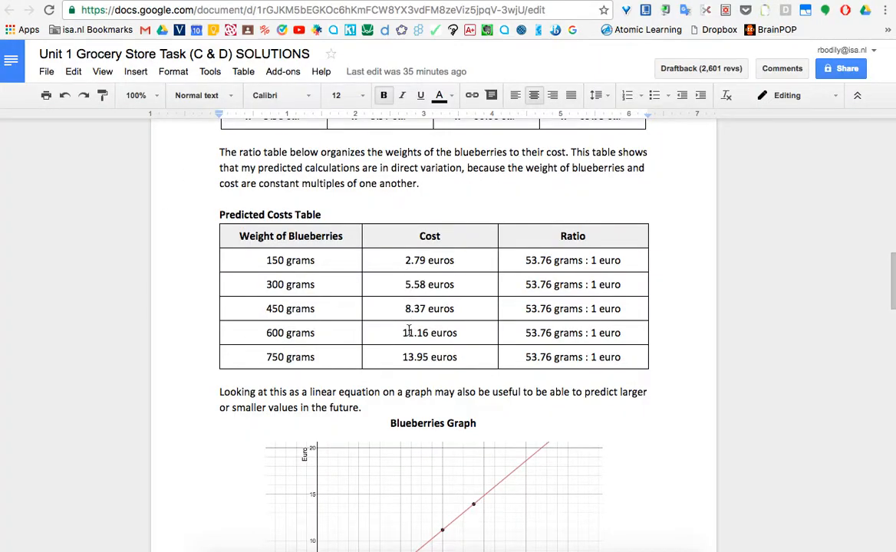
{"action": "left_click", "coordinate": [756, 0]}
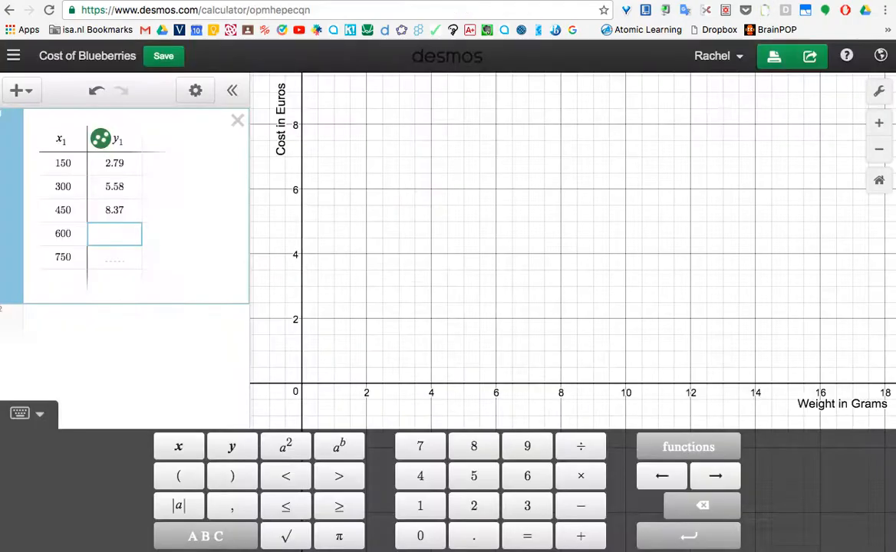
{"action": "type", "text": ".16"}
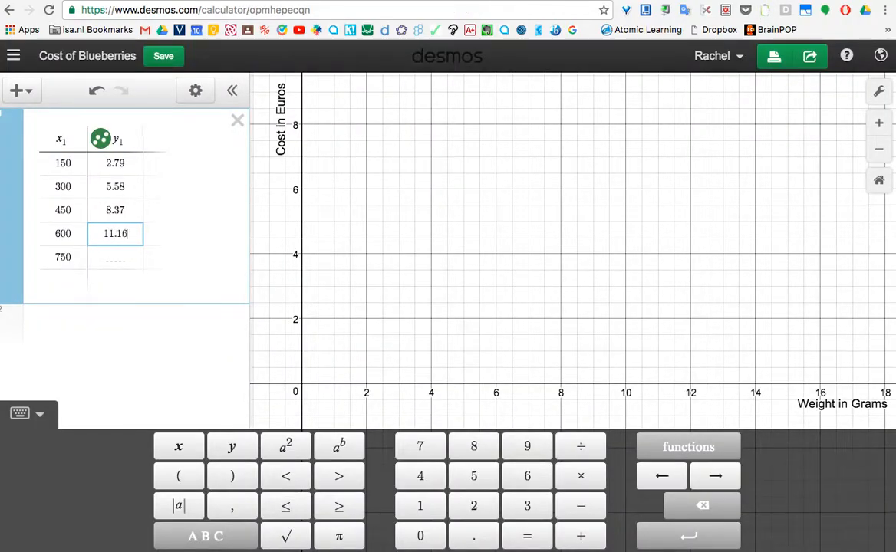
{"action": "left_click", "coordinate": [124, 257]}
{"action": "type", "text": "13.95"}
{"action": "left_click", "coordinate": [407, 345]}
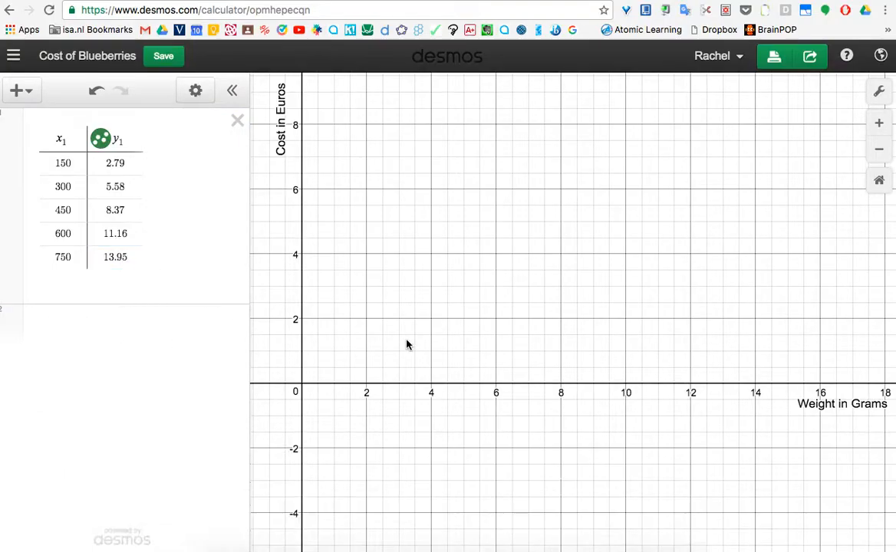
Zoom out and reposition the graph until all five plotted points are in view
{"action": "left_click", "coordinate": [880, 153]}
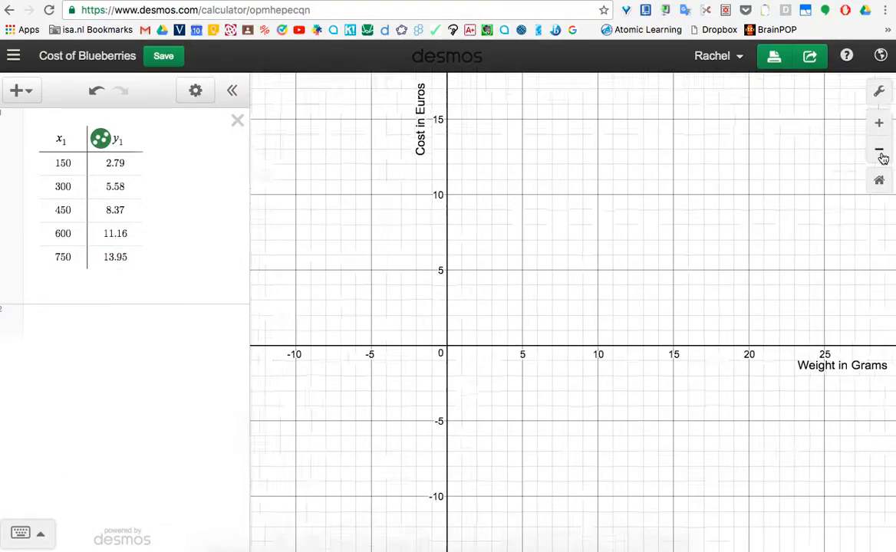
{"action": "left_click", "coordinate": [880, 154]}
{"action": "left_click", "coordinate": [881, 154]}
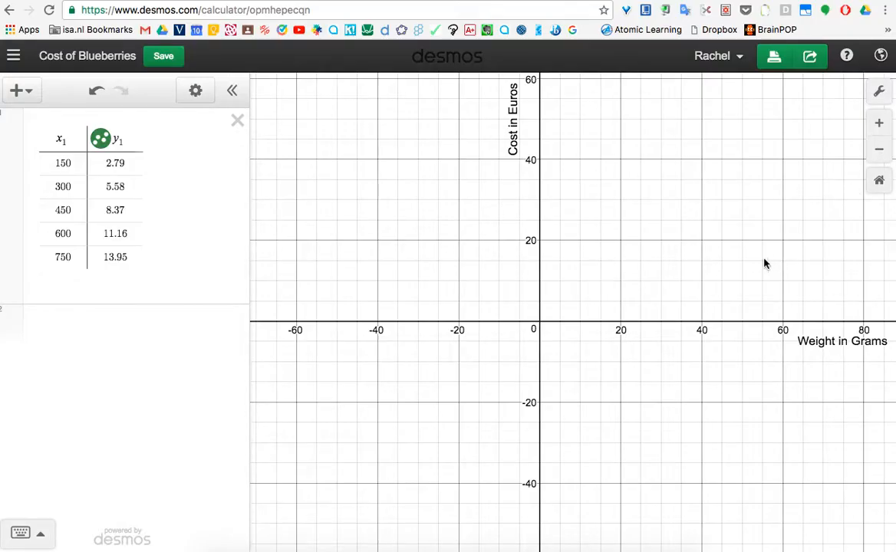
{"action": "left_click_drag", "start_coordinate": [765, 263], "coordinate": [592, 263]}
{"action": "left_click", "coordinate": [879, 152]}
{"action": "left_click", "coordinate": [880, 154]}
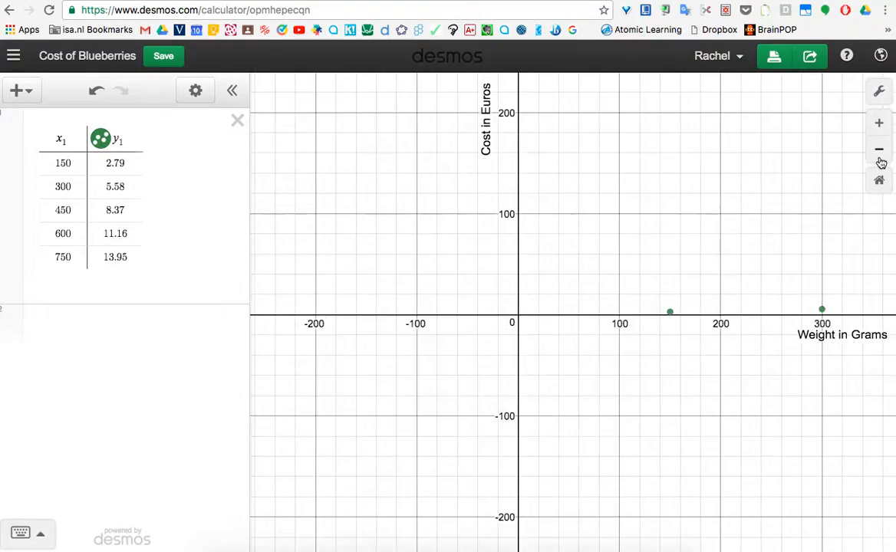
{"action": "left_click", "coordinate": [881, 154]}
{"action": "left_click", "coordinate": [881, 153]}
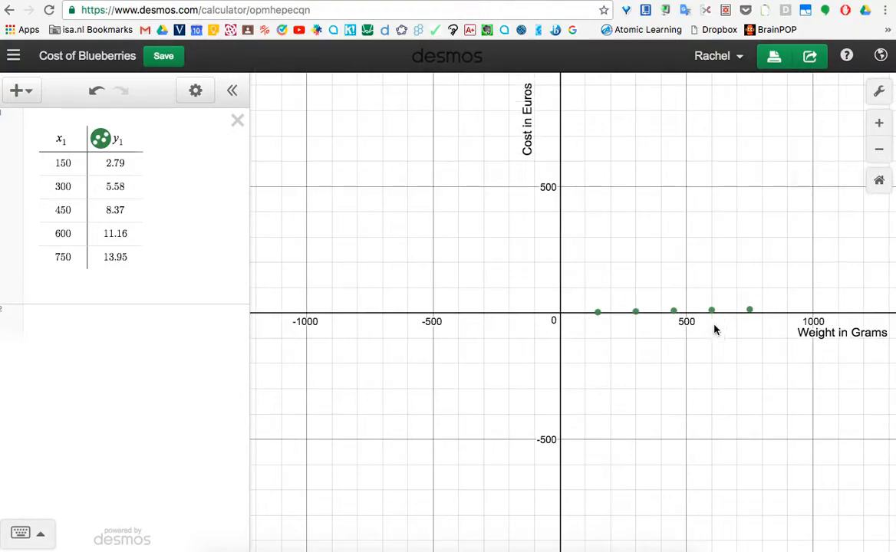
{"action": "left_click_drag", "start_coordinate": [764, 332], "coordinate": [680, 364]}
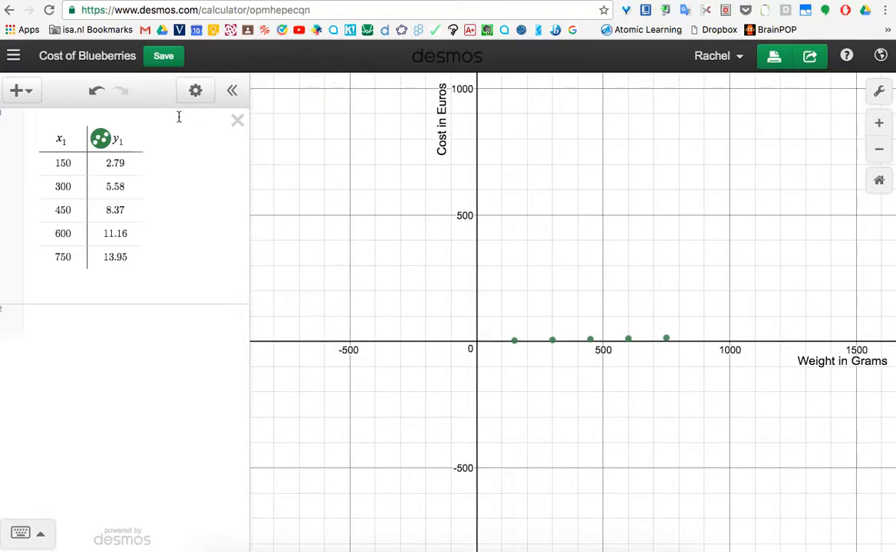
{"action": "left_click", "coordinate": [103, 142]}
{"action": "left_click", "coordinate": [103, 144]}
{"action": "left_click", "coordinate": [101, 140]}
{"action": "left_click", "coordinate": [101, 139]}
{"action": "left_click", "coordinate": [120, 139]}
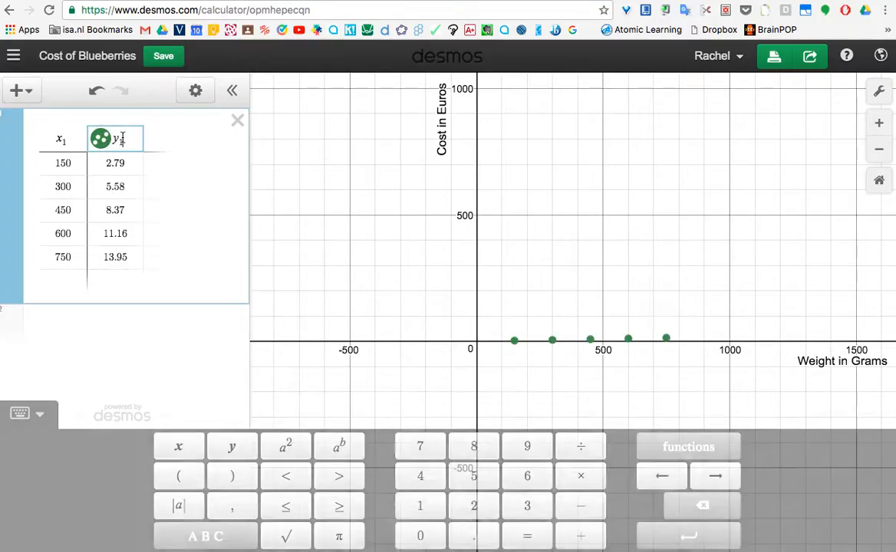
{"action": "left_click", "coordinate": [103, 140]}
{"action": "left_click", "coordinate": [104, 141]}
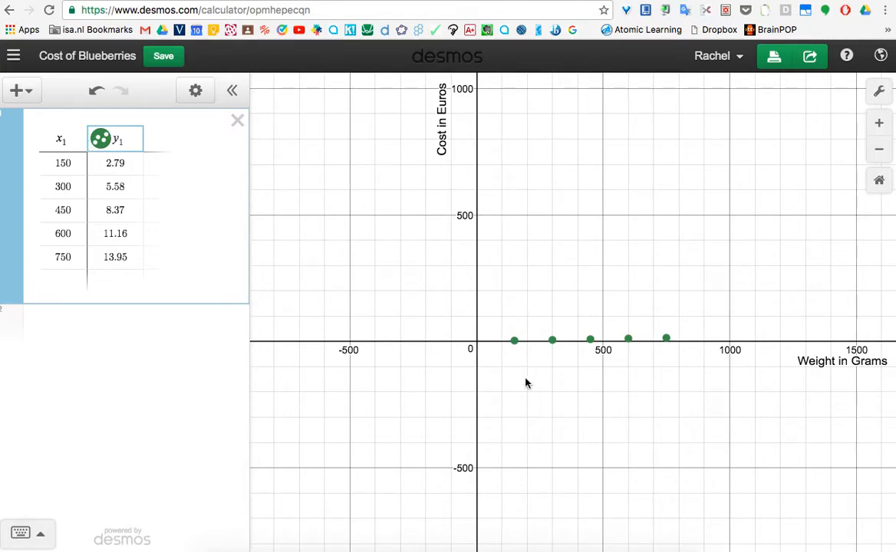
Set the upper limit of the y-axis range to 20 in the graph settings
{"action": "left_click", "coordinate": [879, 122]}
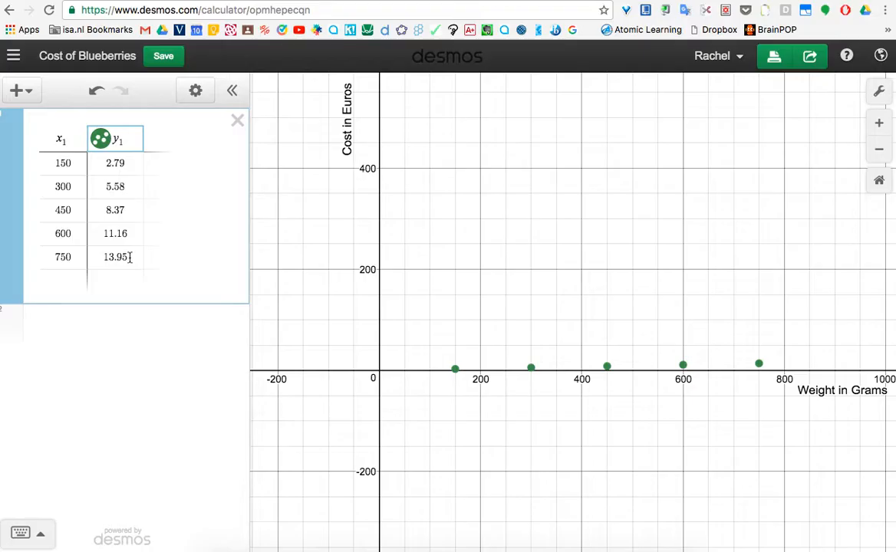
{"action": "left_click_drag", "start_coordinate": [420, 276], "coordinate": [360, 324]}
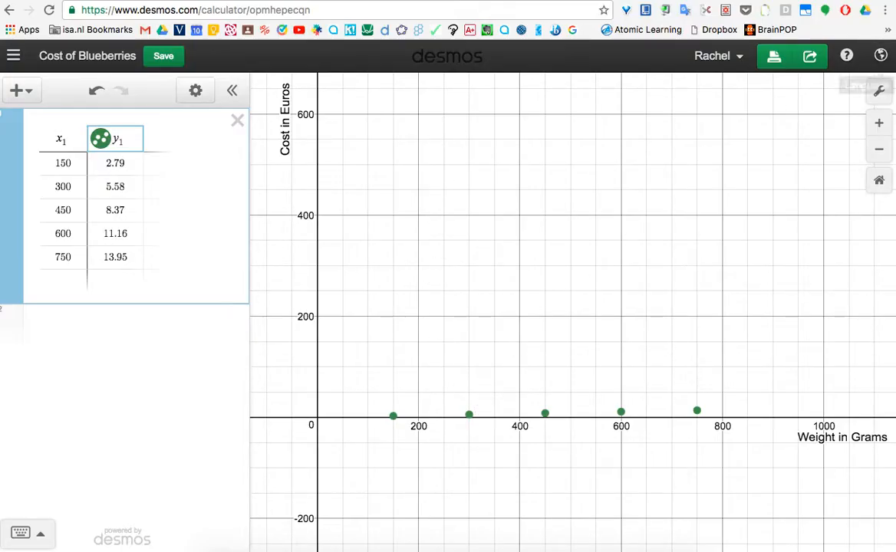
{"action": "left_click", "coordinate": [880, 92]}
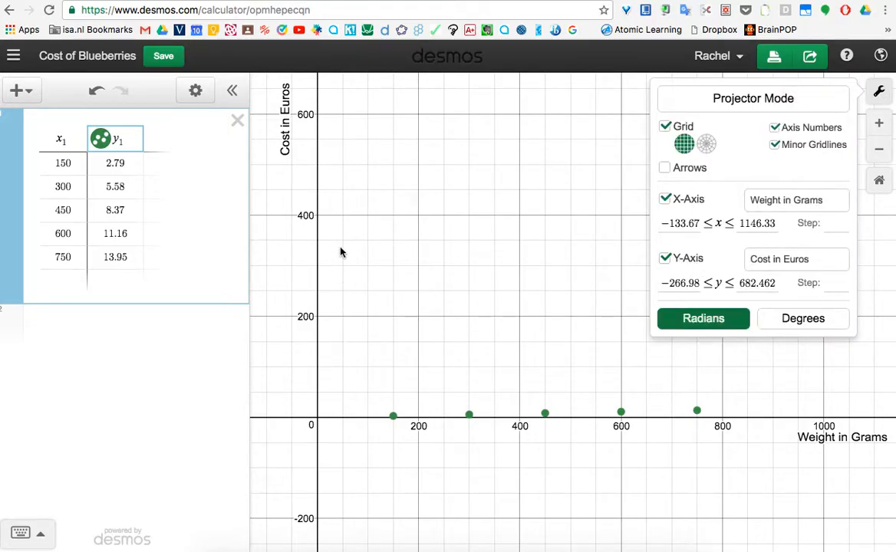
{"action": "left_click", "coordinate": [762, 284]}
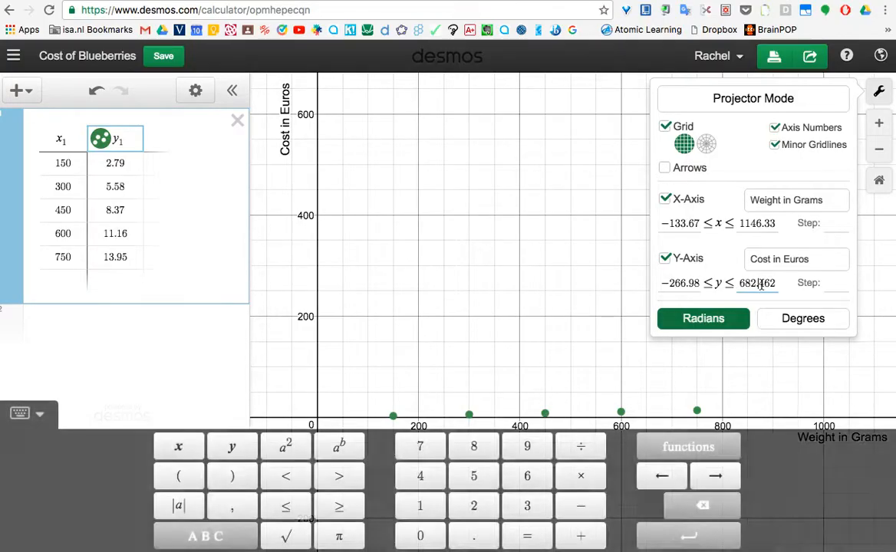
{"action": "key", "text": "BackSpace"}
{"action": "key", "text": "BackSpace"}
{"action": "key", "text": "BackSpace"}
{"action": "key", "text": "BackSpace"}
{"action": "key", "text": "BackSpace"}
{"action": "key", "text": "BackSpace"}
{"action": "key", "text": "BackSpace"}
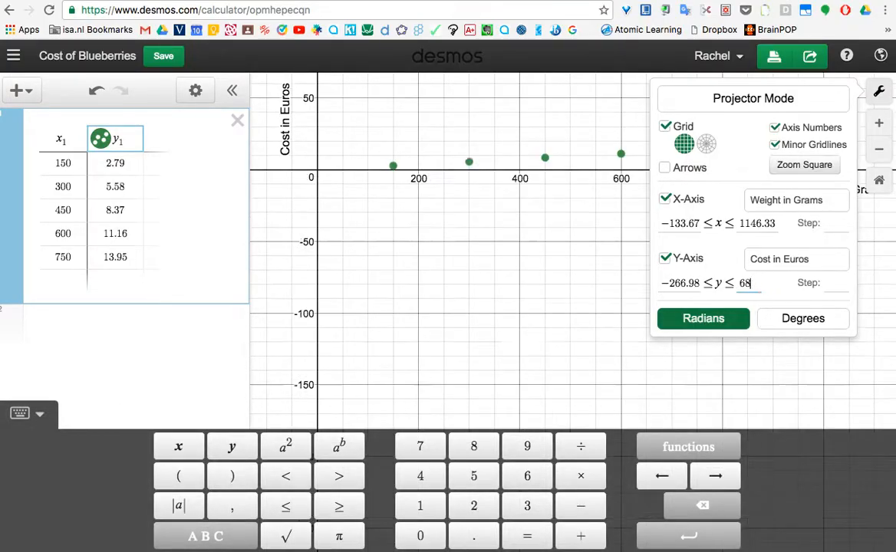
{"action": "type", "text": "20"}
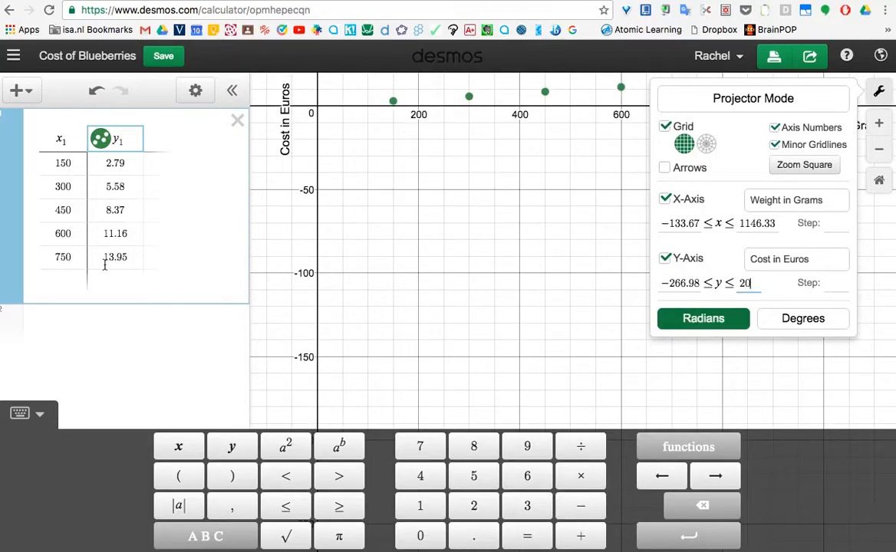
Set the lower limit of the y-axis range to 0 and close the graph settings
{"action": "left_click", "coordinate": [696, 285]}
{"action": "left_click", "coordinate": [698, 285]}
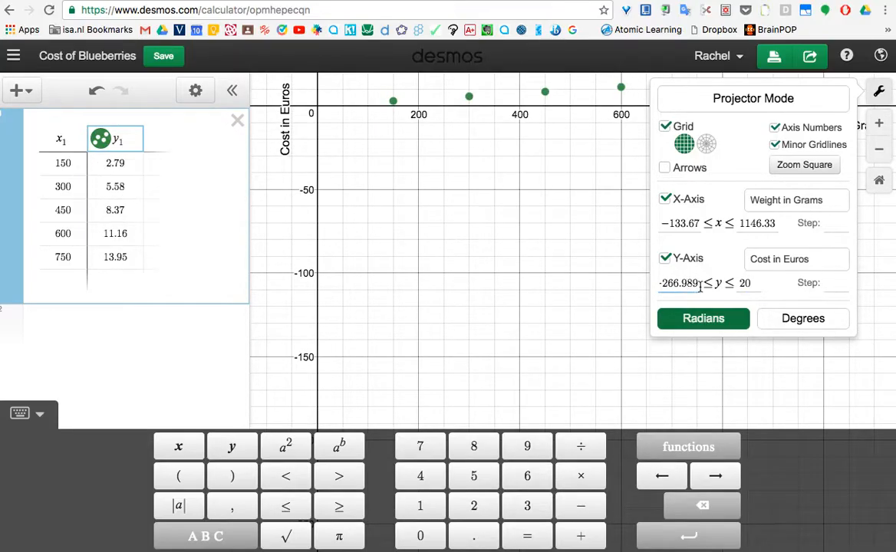
{"action": "left_click_drag", "start_coordinate": [699, 285], "coordinate": [660, 285]}
{"action": "type", "text": "0"}
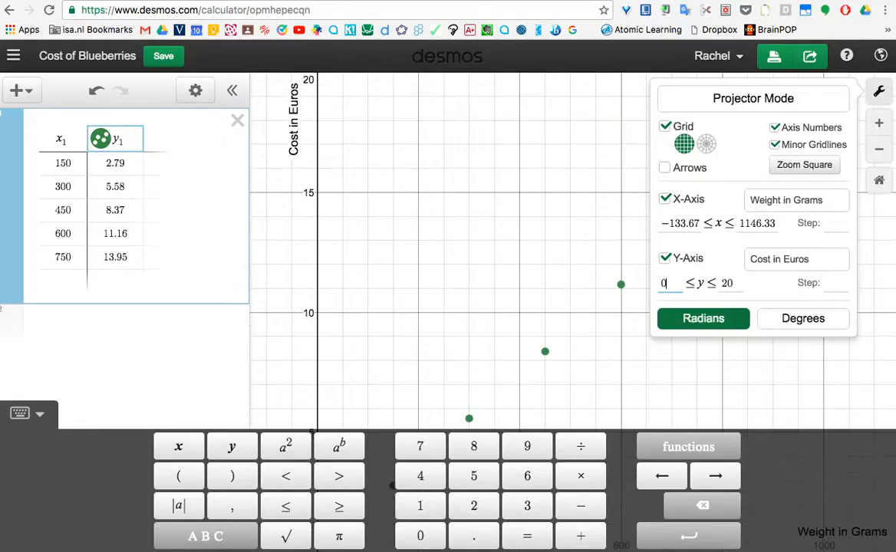
{"action": "left_click", "coordinate": [679, 387]}
{"action": "left_click_drag", "start_coordinate": [814, 400], "coordinate": [778, 375]}
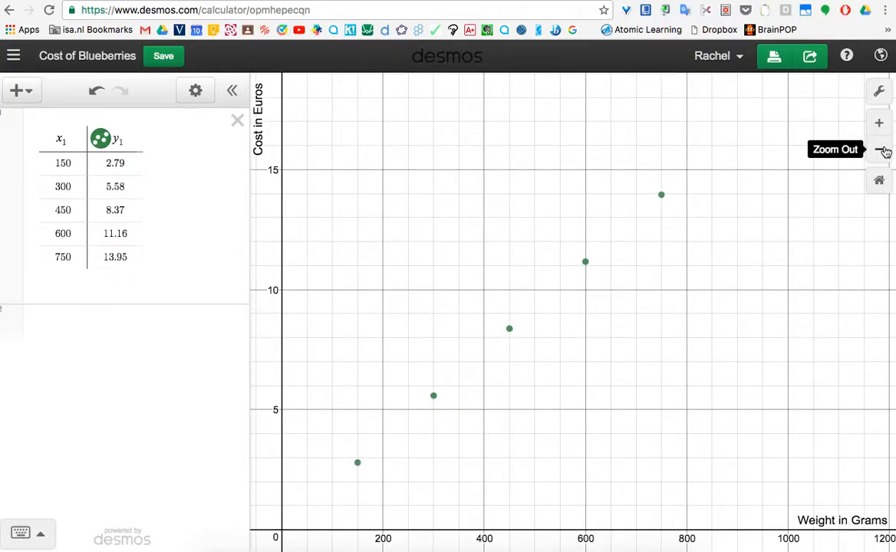
Export the zoomed-out blueberry cost graph as an image through the sharing options and copy that image to the clipboard
{"action": "left_click", "coordinate": [880, 150]}
{"action": "left_click_drag", "start_coordinate": [826, 273], "coordinate": [732, 339]}
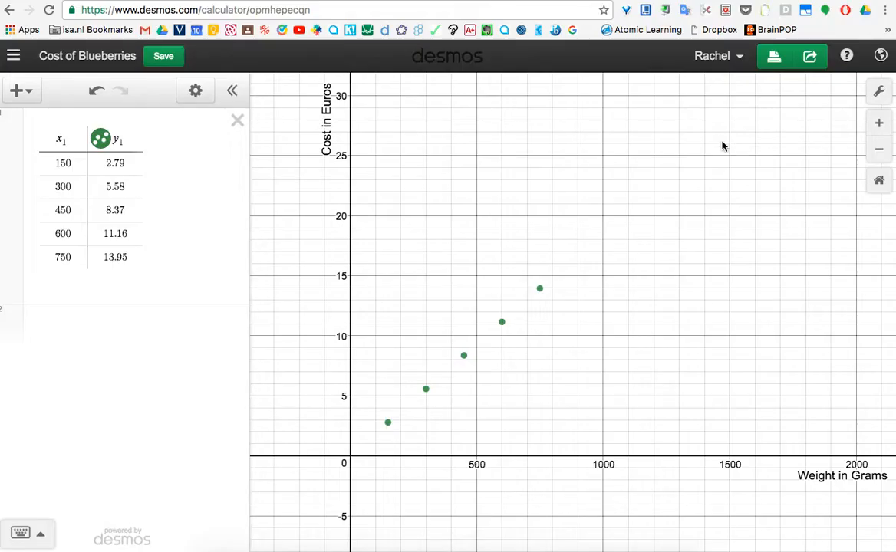
{"action": "left_click", "coordinate": [813, 57]}
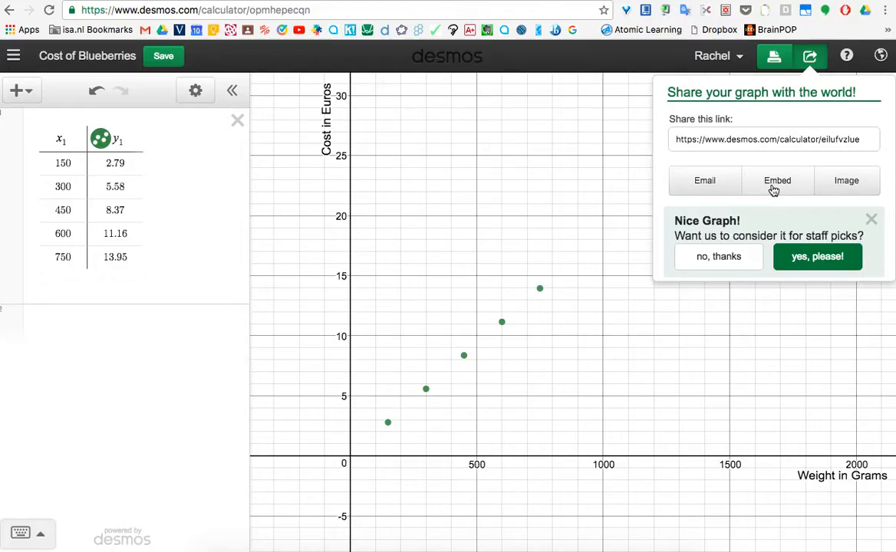
{"action": "left_click", "coordinate": [834, 187]}
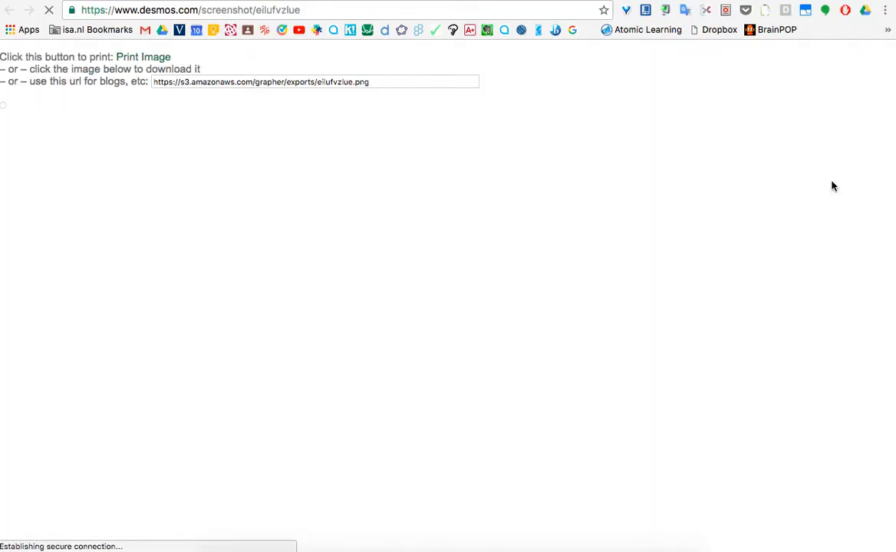
{"action": "scroll", "coordinate": [537, 289], "scroll_direction": "down", "scroll_amount": 2}
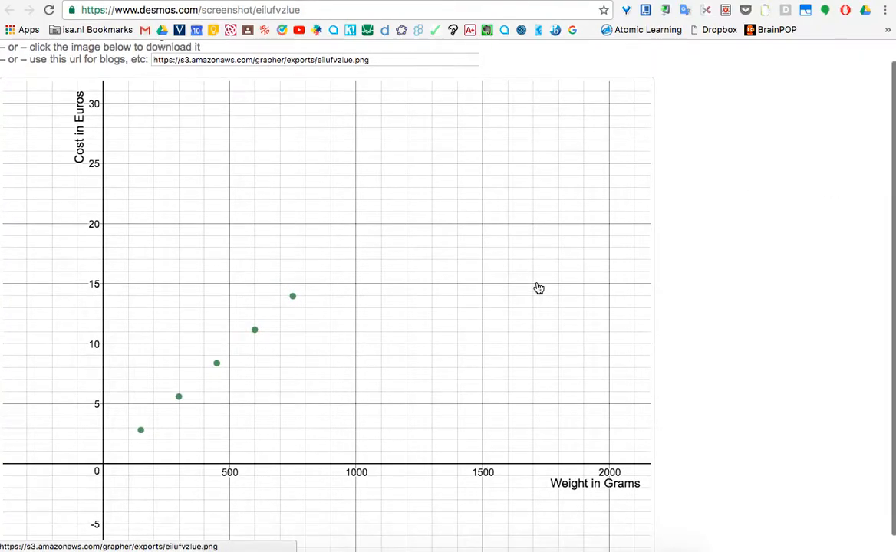
{"action": "right_click", "coordinate": [399, 328]}
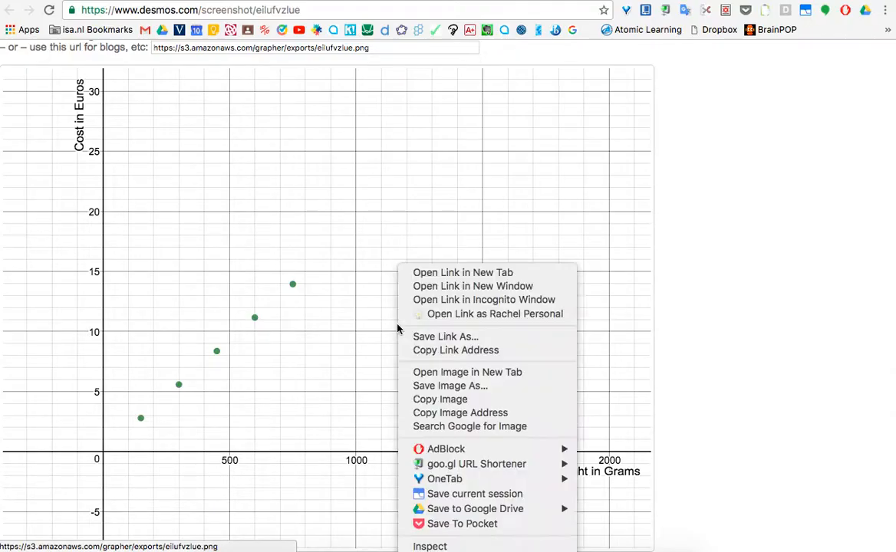
{"action": "left_click", "coordinate": [427, 399]}
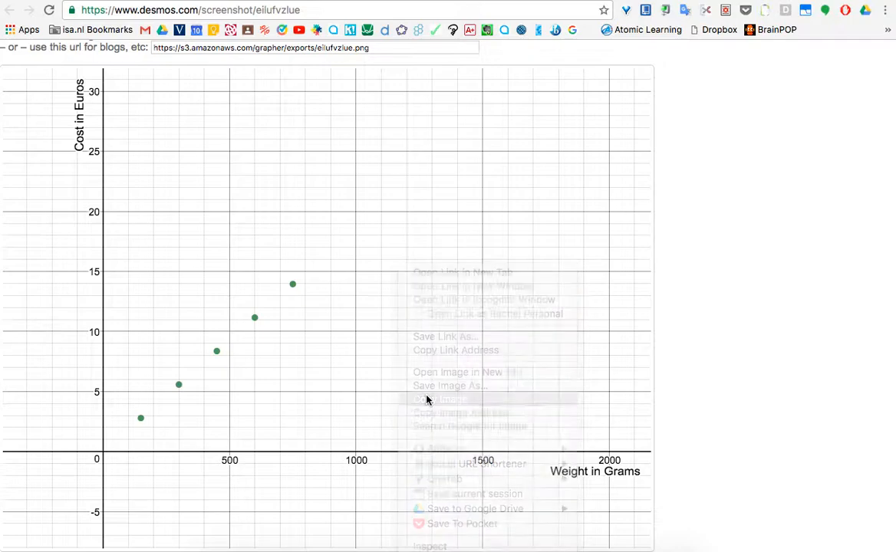